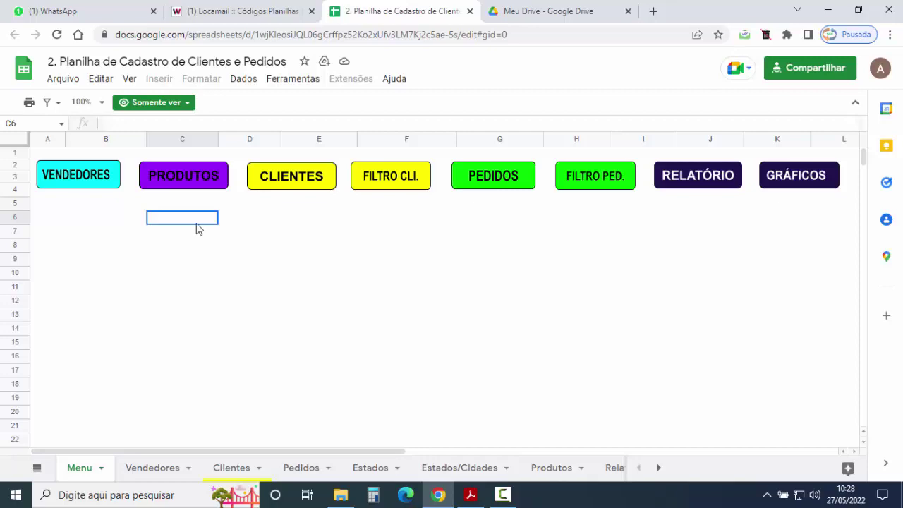
# - Close the spreadsheet tab and highlight the webmail subject 'Códigos Planilhas Google 107'
pyautogui.hotkey('ctrl', 'w')
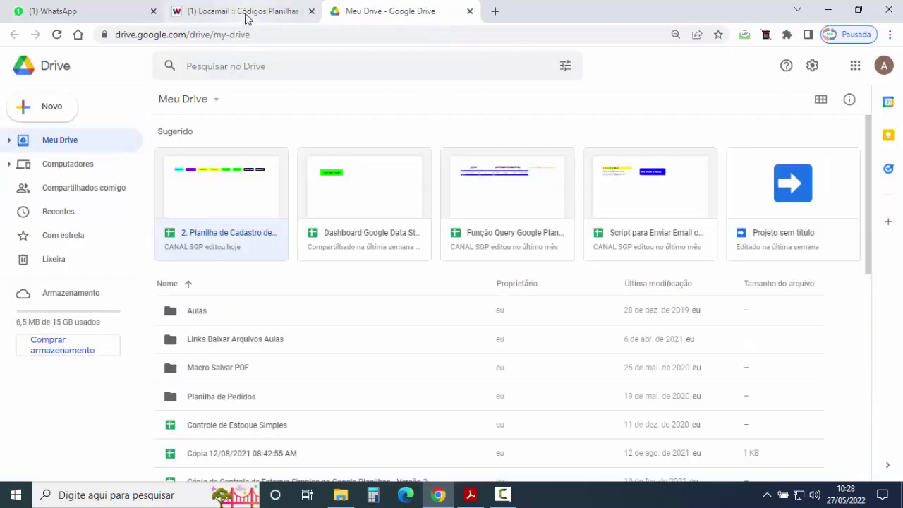
pyautogui.click(244, 11)
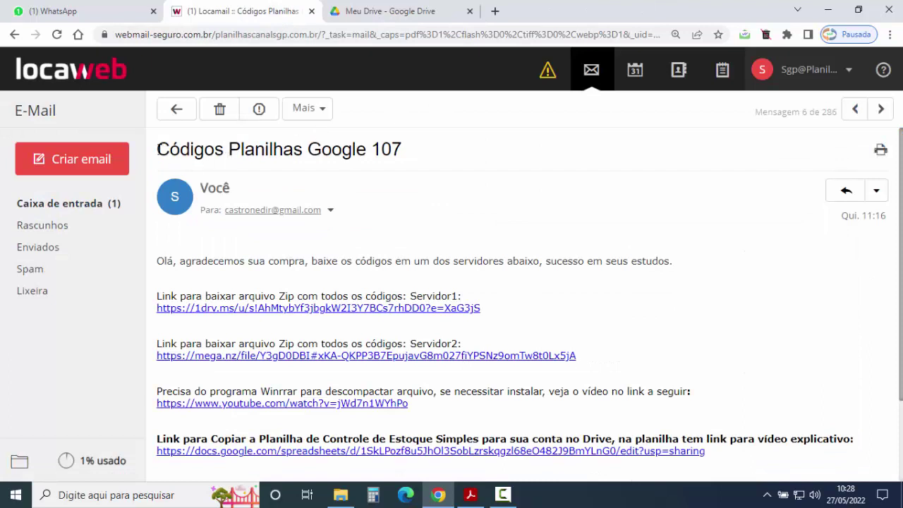
pyautogui.moveTo(158, 149); pyautogui.dragTo(365, 150)
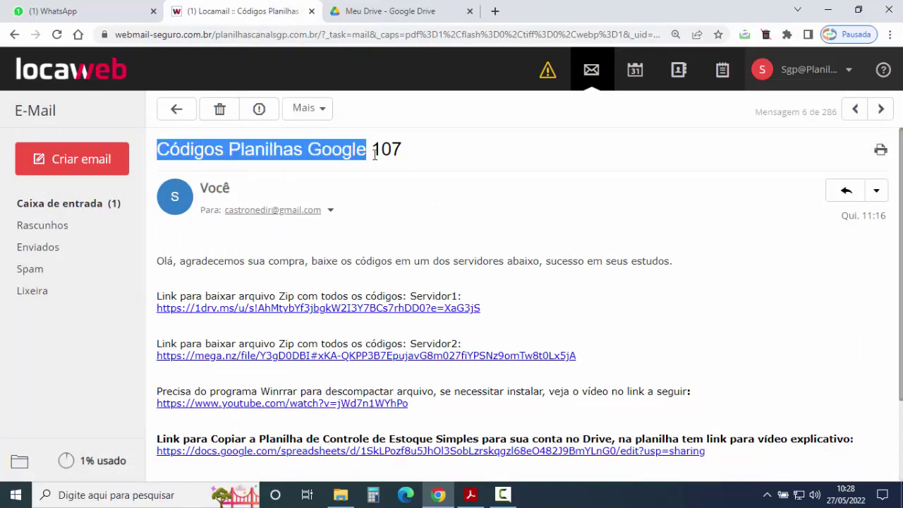
pyautogui.moveTo(373, 150); pyautogui.dragTo(402, 149)
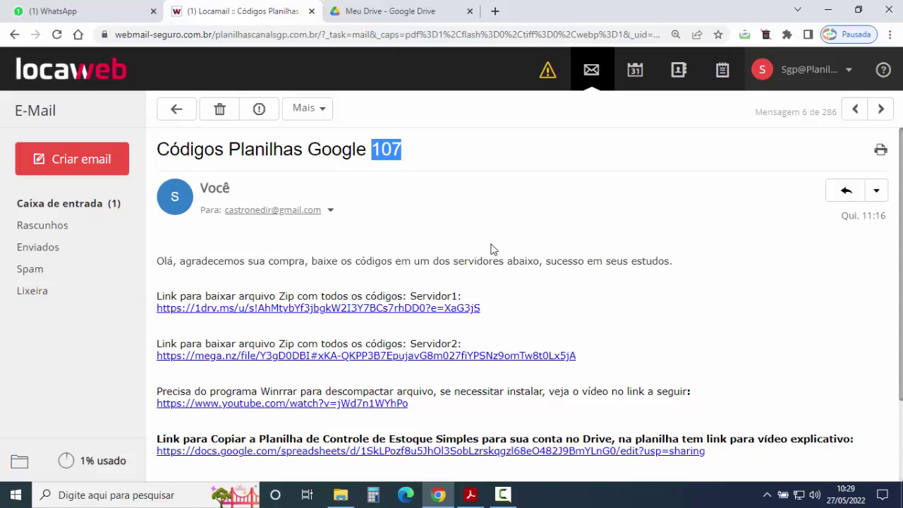
# - Point out the Servidor1 and Servidor2 download links in the message body
pyautogui.scroll(-1, 492, 248)
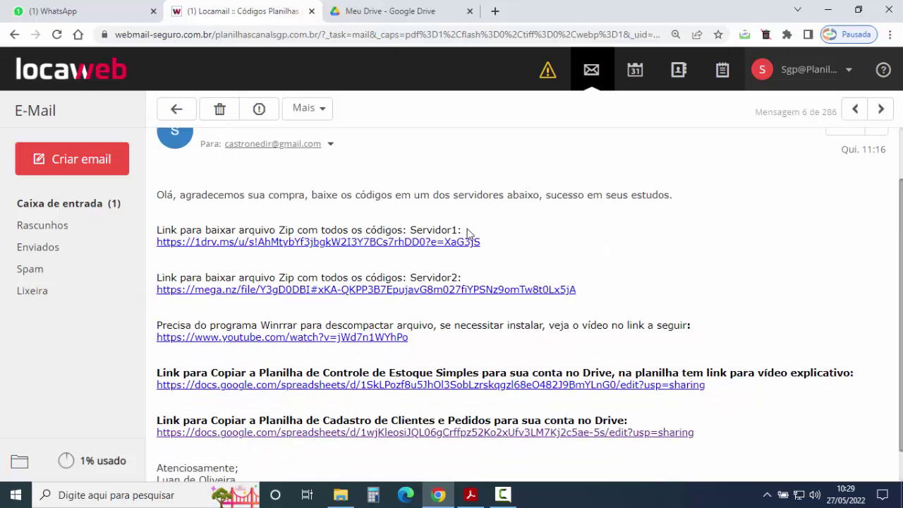
pyautogui.moveTo(410, 230); pyautogui.dragTo(463, 230)
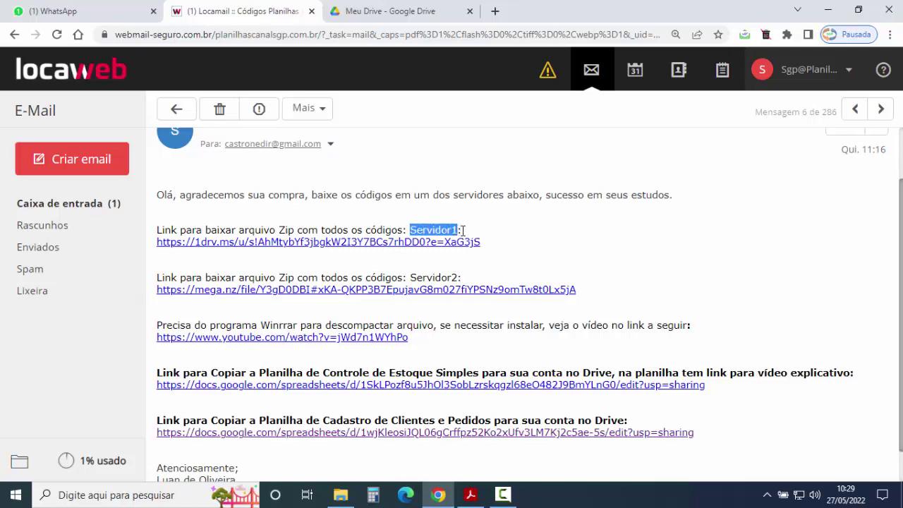
pyautogui.click(501, 266)
pyautogui.moveTo(410, 278); pyautogui.dragTo(460, 277)
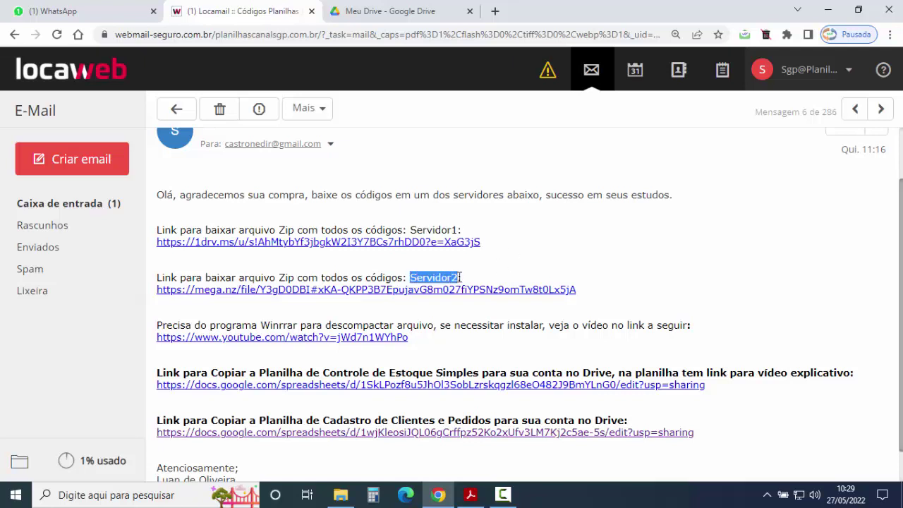
pyautogui.click(523, 264)
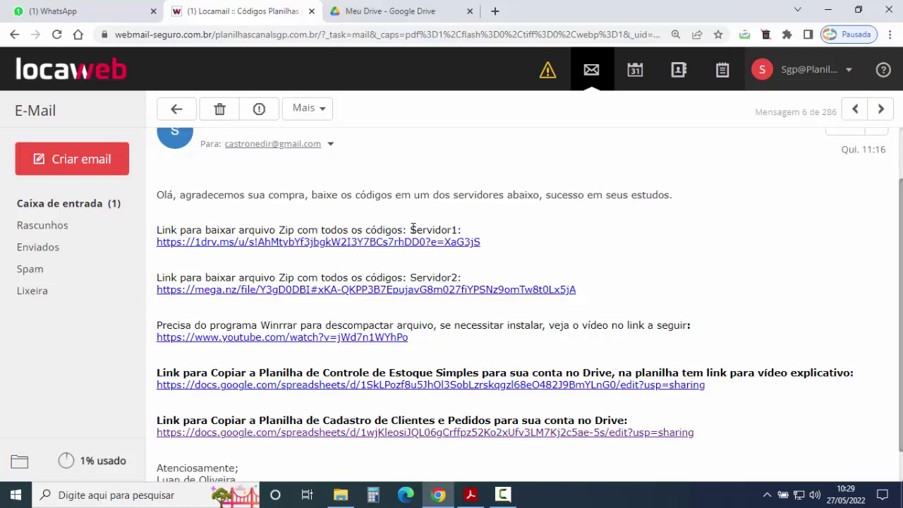
pyautogui.moveTo(411, 230); pyautogui.dragTo(460, 230)
pyautogui.click(484, 261)
pyautogui.moveTo(411, 278); pyautogui.dragTo(460, 278)
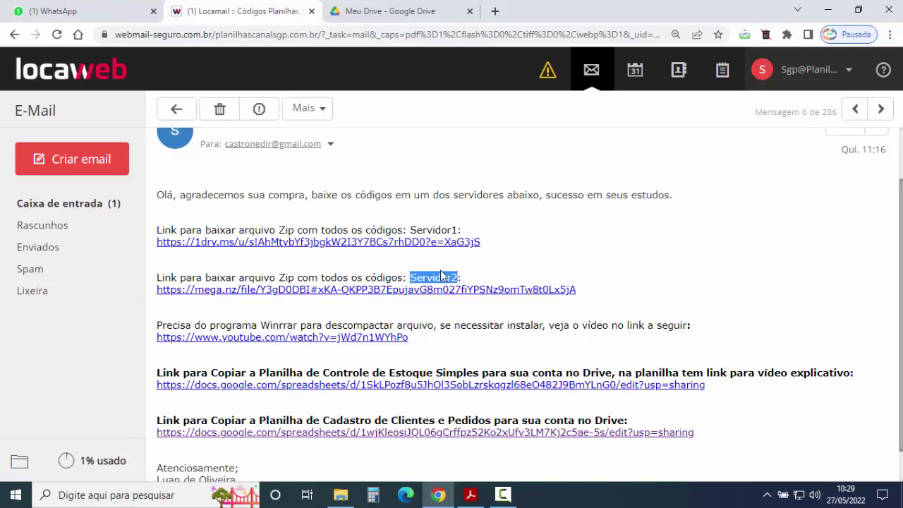
pyautogui.click(430, 270)
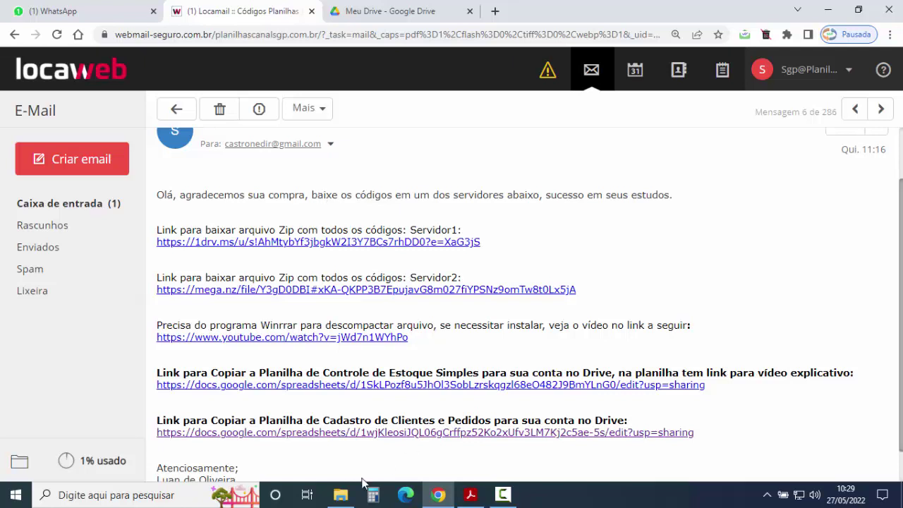
# - Go from Documentos into Códigos Planilhas Google 107 > Planilhas Prontas and select both LINKS files
pyautogui.click(340, 496)
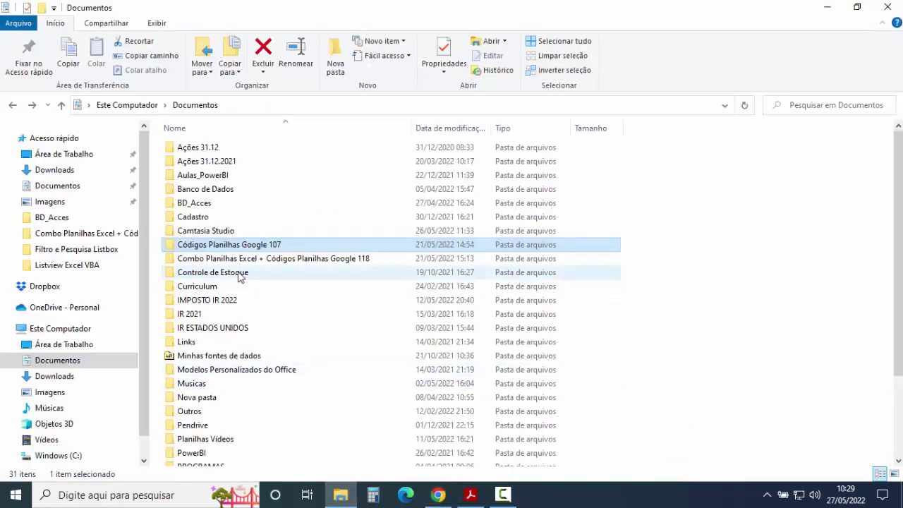
pyautogui.moveTo(230, 244)
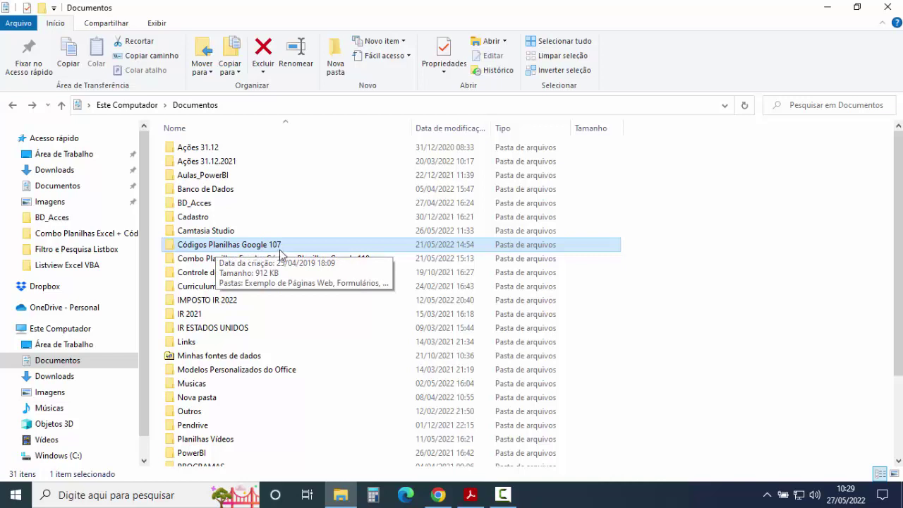
pyautogui.doubleClick(228, 247)
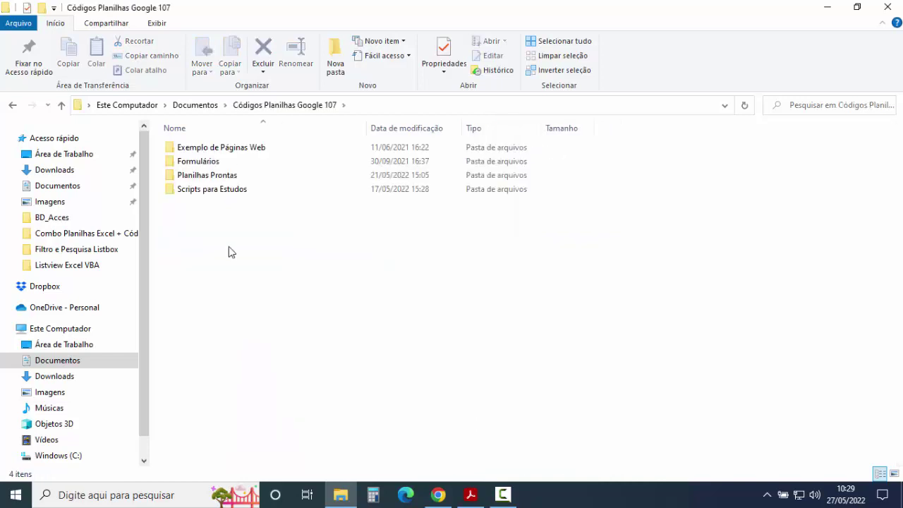
pyautogui.click(203, 180)
pyautogui.doubleClick(203, 178)
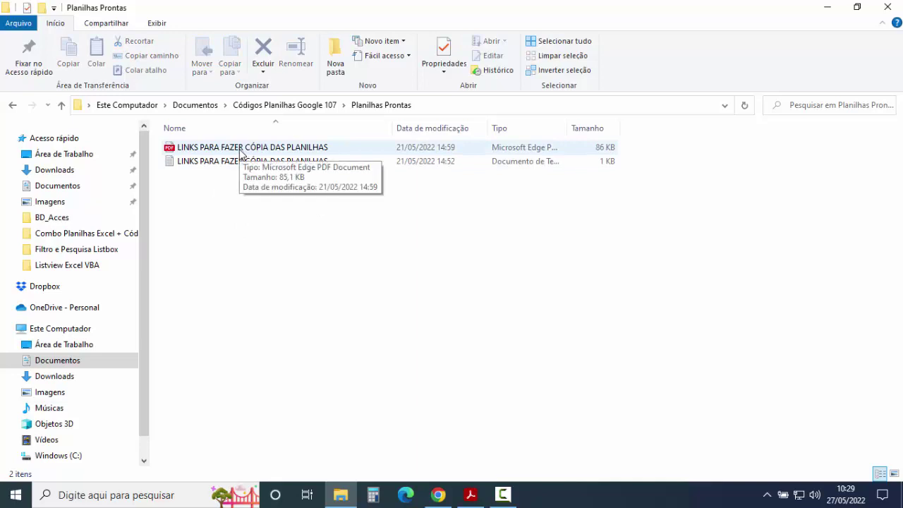
pyautogui.click(240, 149)
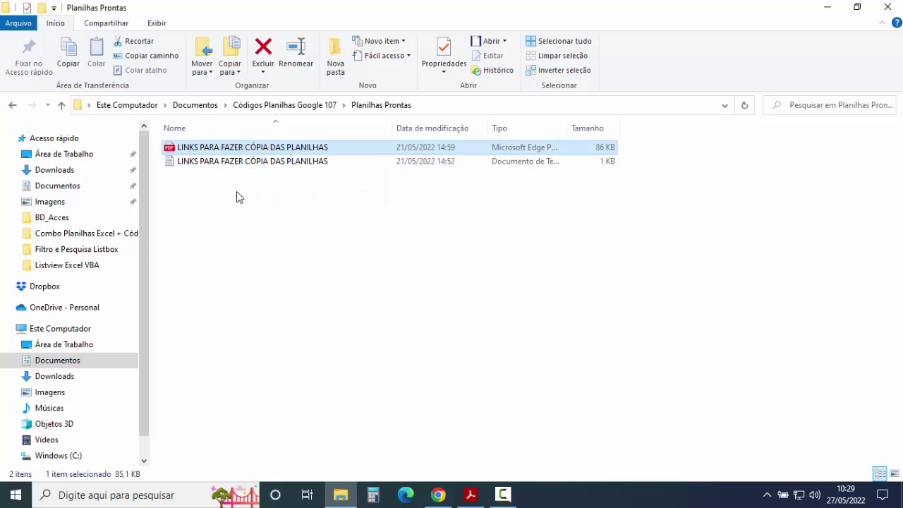
pyautogui.click(239, 166)
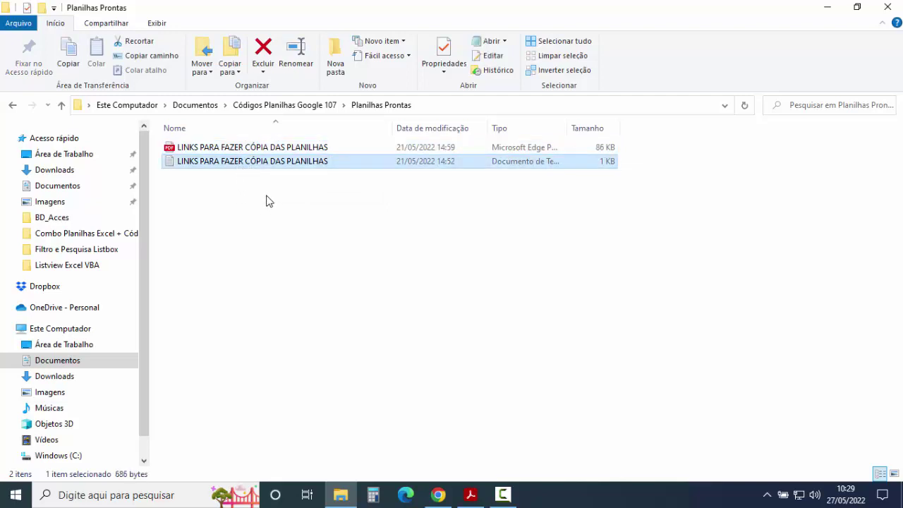
# - Scroll the links PDF in Acrobat down to section 2, Cadastro de Clientes e Pedidos
pyautogui.click(471, 495)
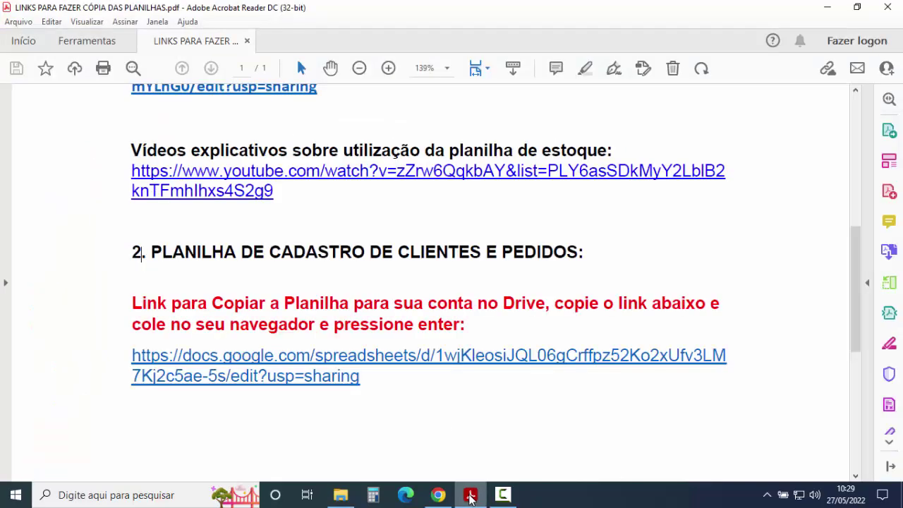
pyautogui.scroll(3, 427, 286)
pyautogui.scroll(4, 427, 286)
pyautogui.scroll(3, 427, 286)
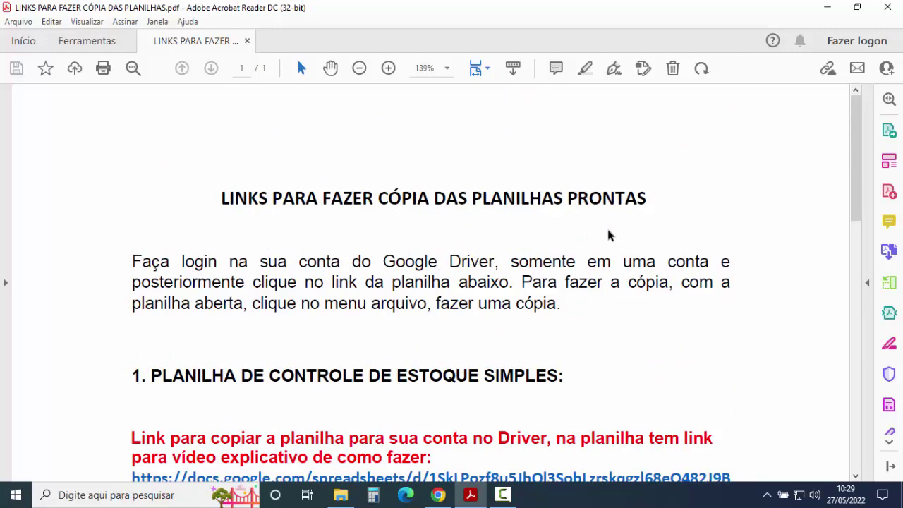
pyautogui.scroll(-1, 615, 239)
pyautogui.scroll(-2, 618, 234)
pyautogui.scroll(-3, 621, 232)
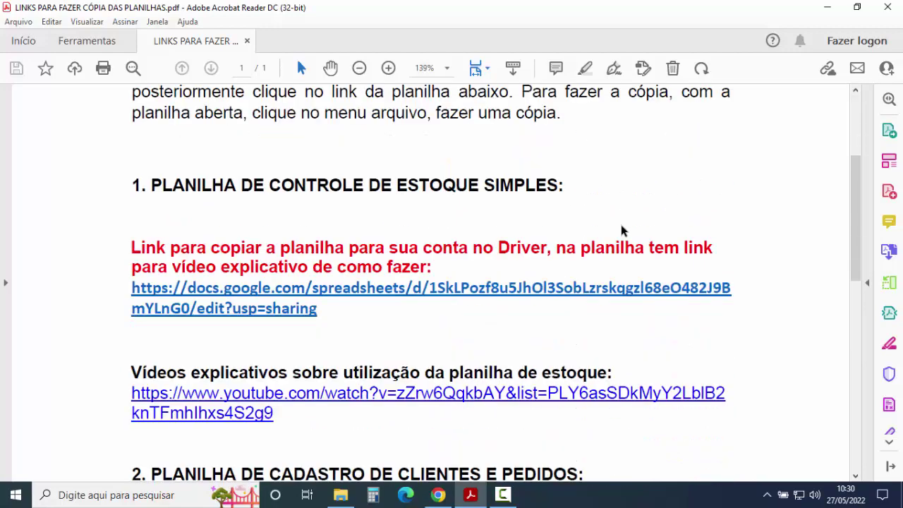
pyautogui.scroll(-2, 622, 226)
pyautogui.scroll(-3, 621, 229)
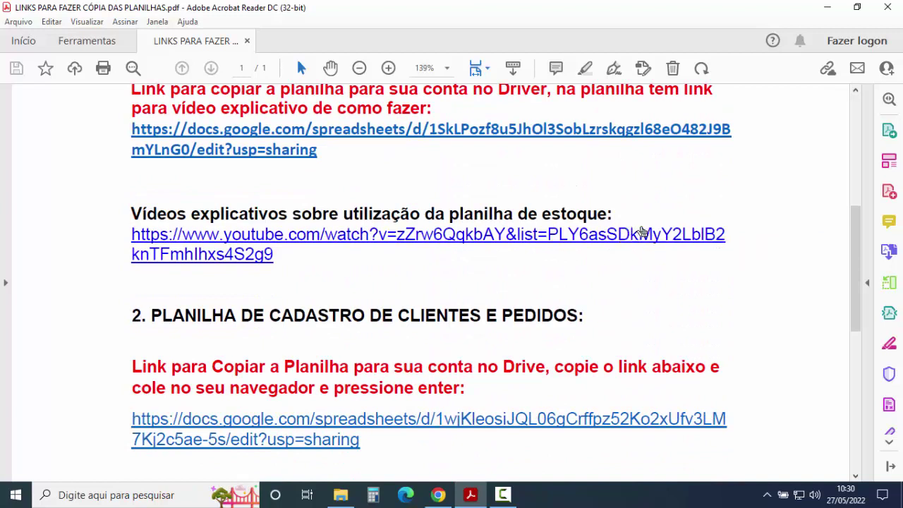
pyautogui.scroll(-2, 635, 233)
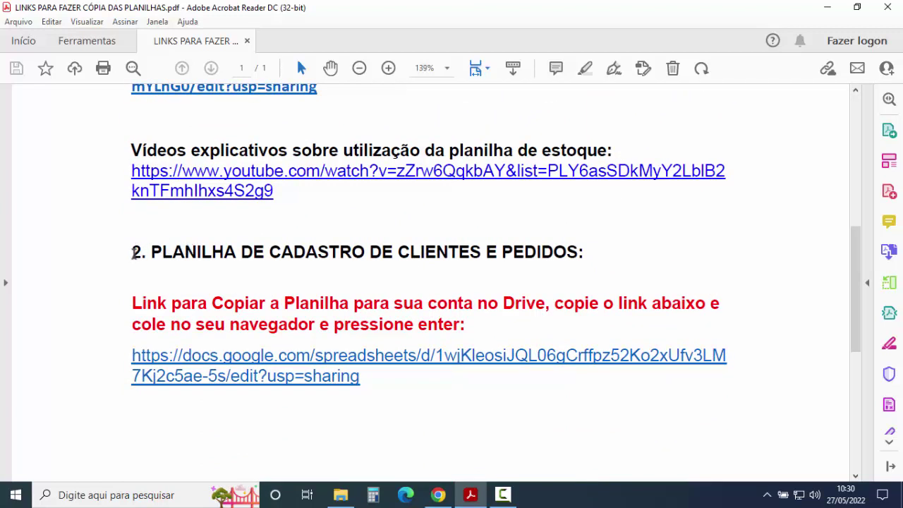
pyautogui.click(138, 252)
pyautogui.moveTo(438, 495)
pyautogui.click(430, 451)
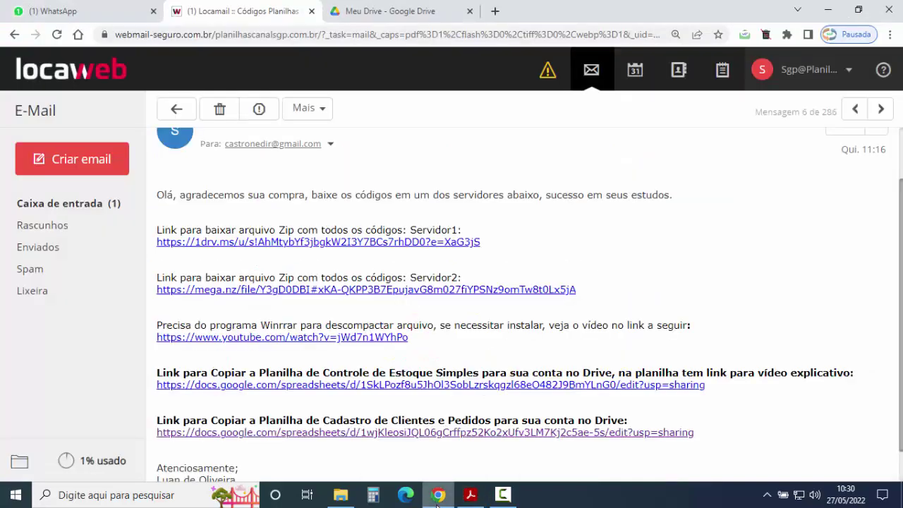
pyautogui.scroll(-1, 475, 326)
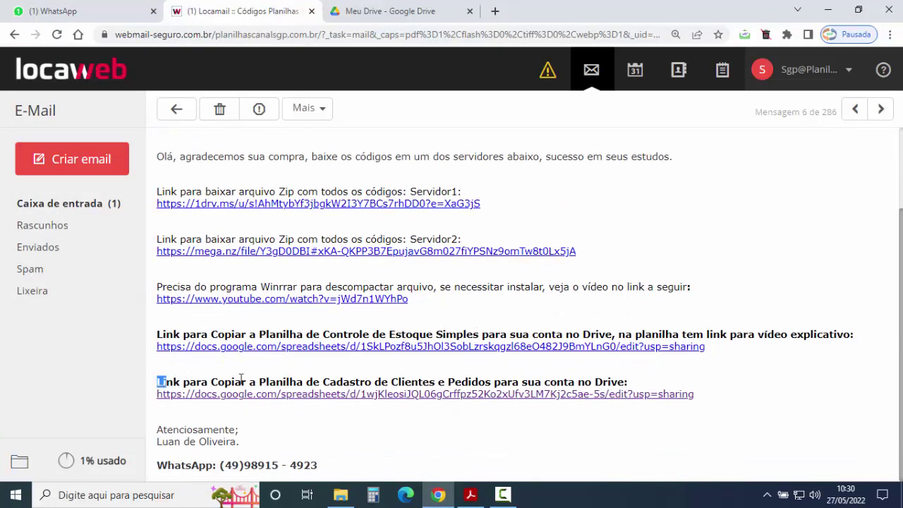
pyautogui.moveTo(158, 382); pyautogui.dragTo(648, 387)
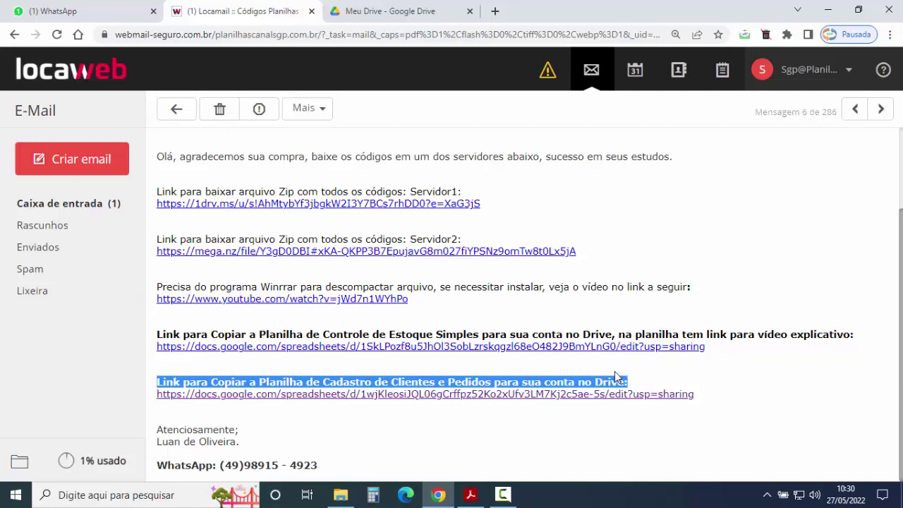
pyautogui.click(624, 372)
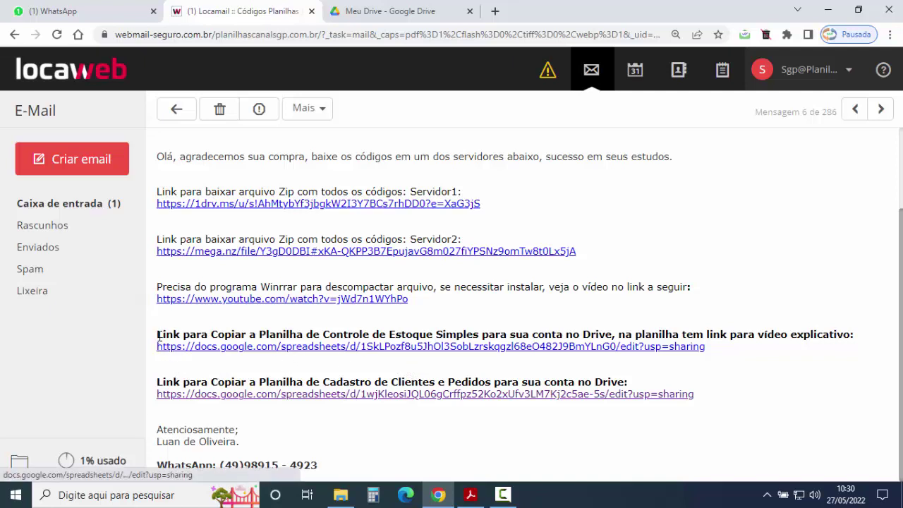
pyautogui.moveTo(158, 335); pyautogui.dragTo(712, 401)
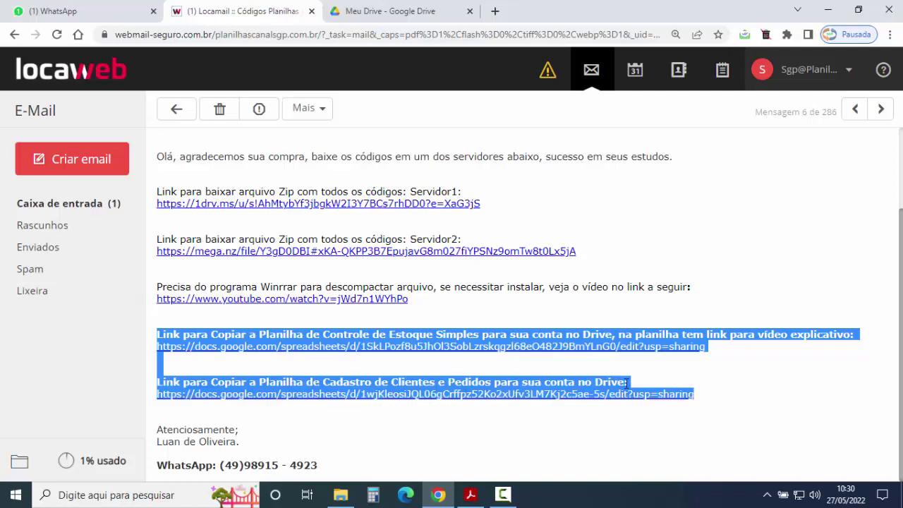
pyautogui.click(446, 319)
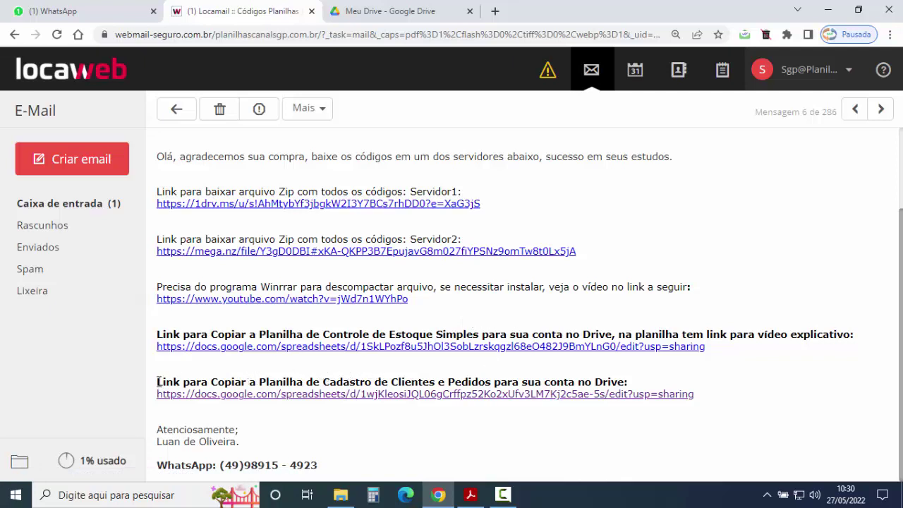
pyautogui.moveTo(159, 381); pyautogui.dragTo(648, 383)
pyautogui.click(432, 423)
# - Open the client and order spreadsheet from the PDF link, closing the duplicate tab, and select B6 on Menu
pyautogui.click(387, 397)
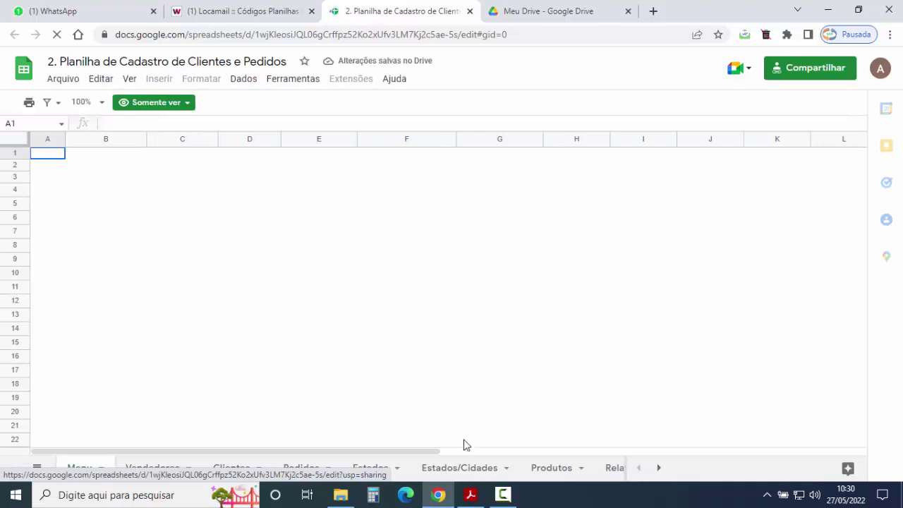
pyautogui.click(471, 494)
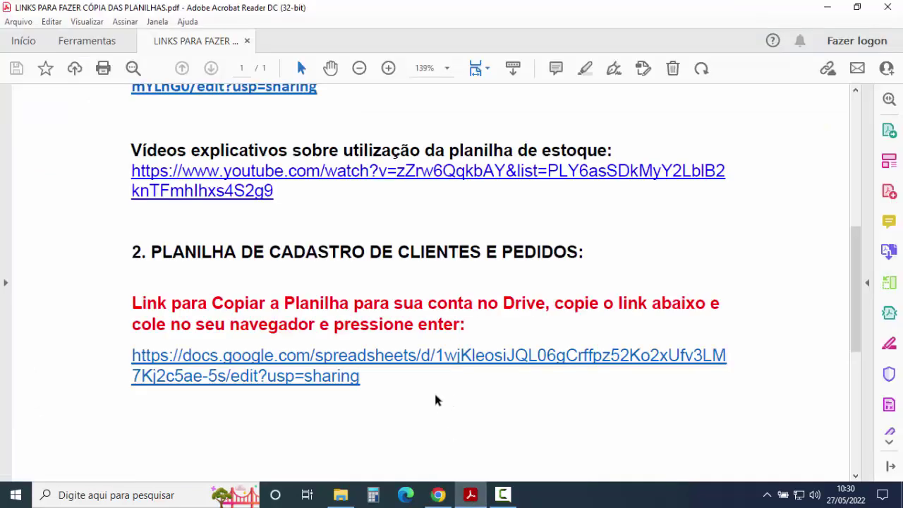
pyautogui.click(327, 376)
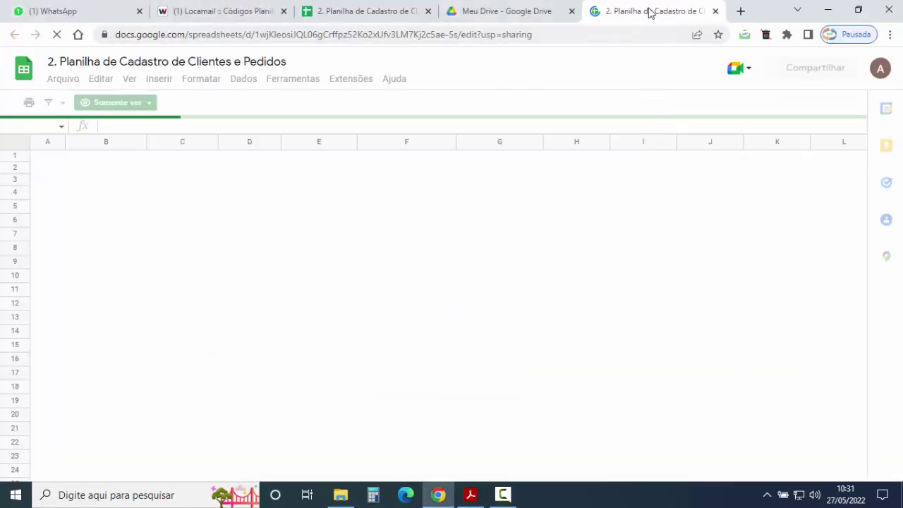
pyautogui.moveTo(649, 10); pyautogui.dragTo(522, 15)
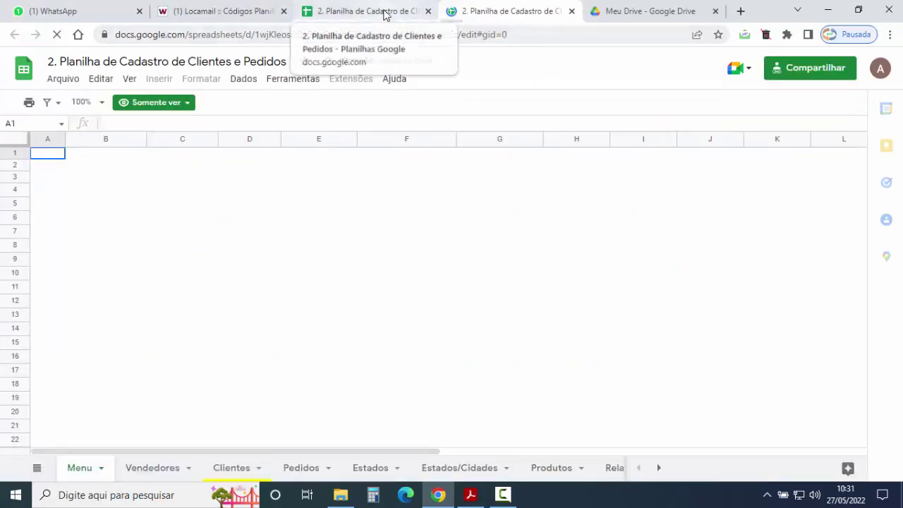
pyautogui.click(428, 11)
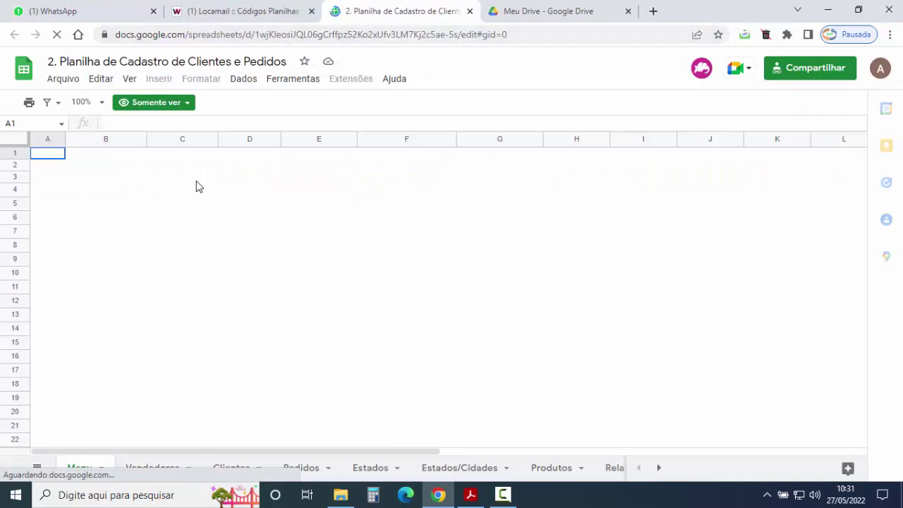
pyautogui.click(91, 221)
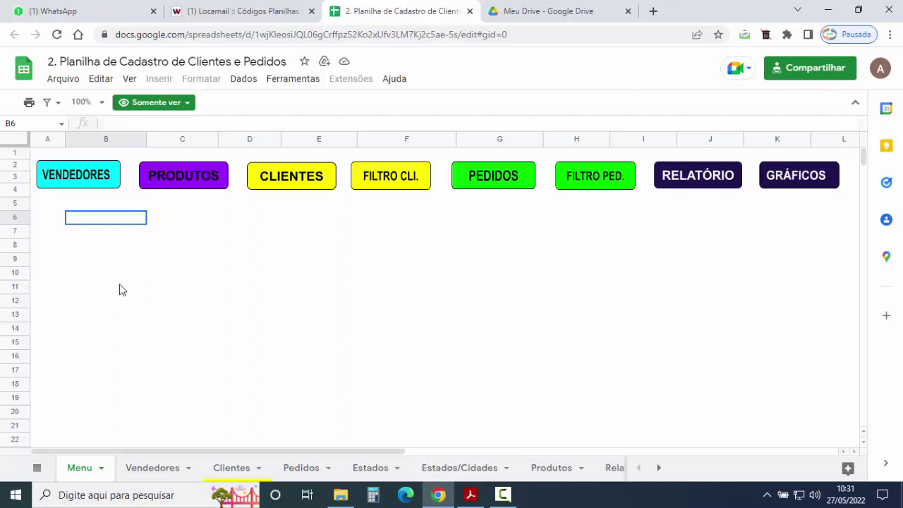
# - Create an editable copy named 'Cópia 2. Planilha de Cadastro de Clientes e Pedidos' in Meu Drive
pyautogui.click(65, 83)
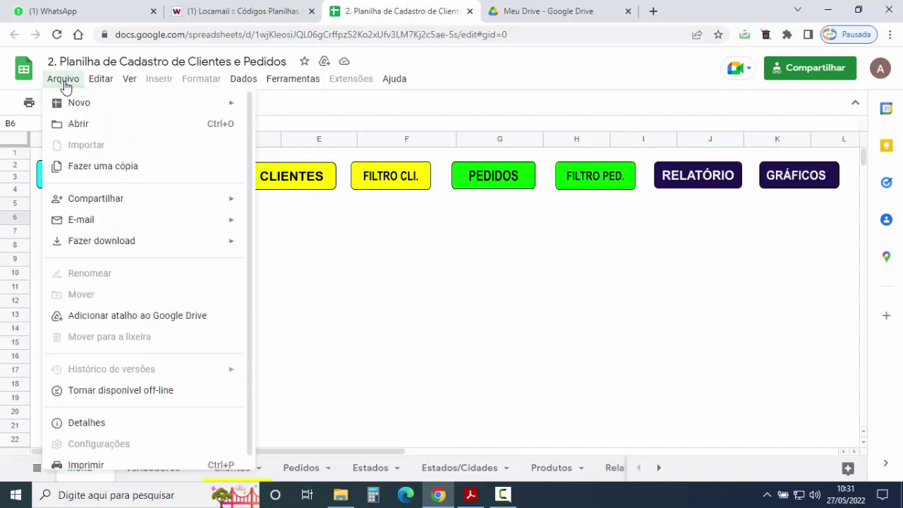
pyautogui.click(102, 168)
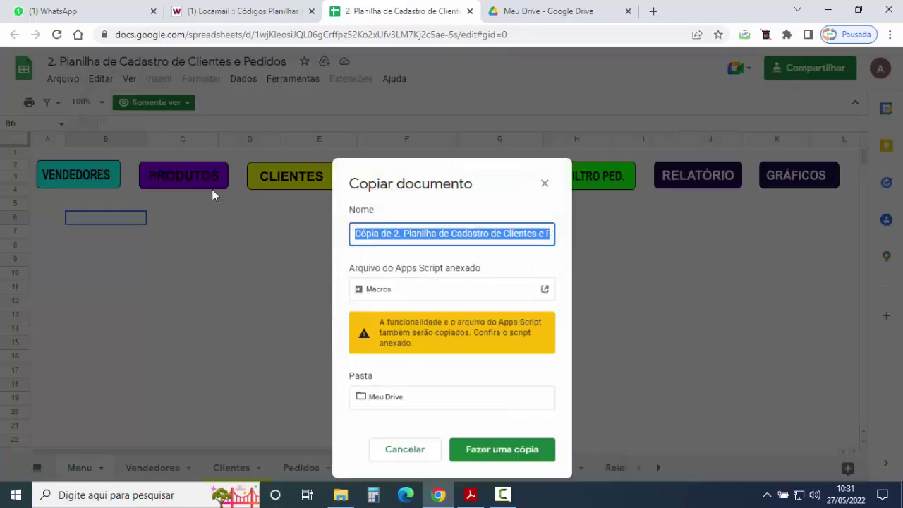
pyautogui.click(393, 234)
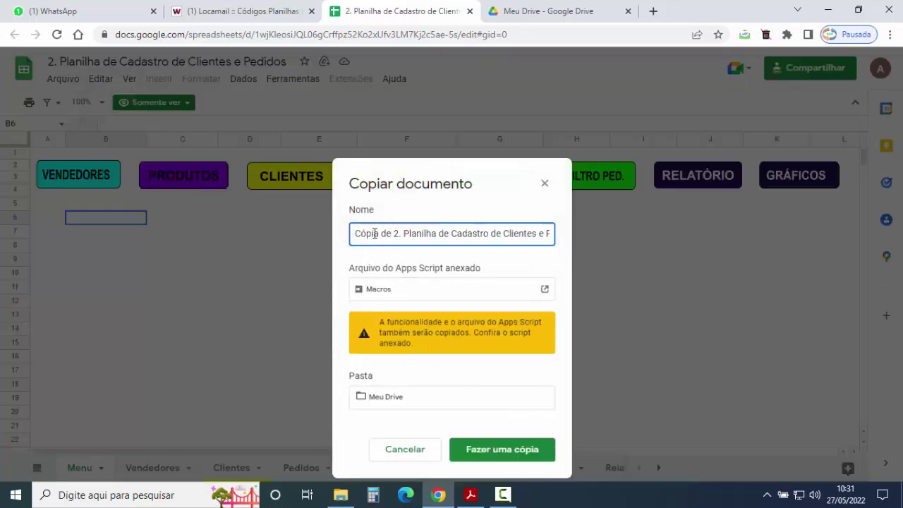
pyautogui.press('BackSpace')
pyautogui.press('BackSpace')
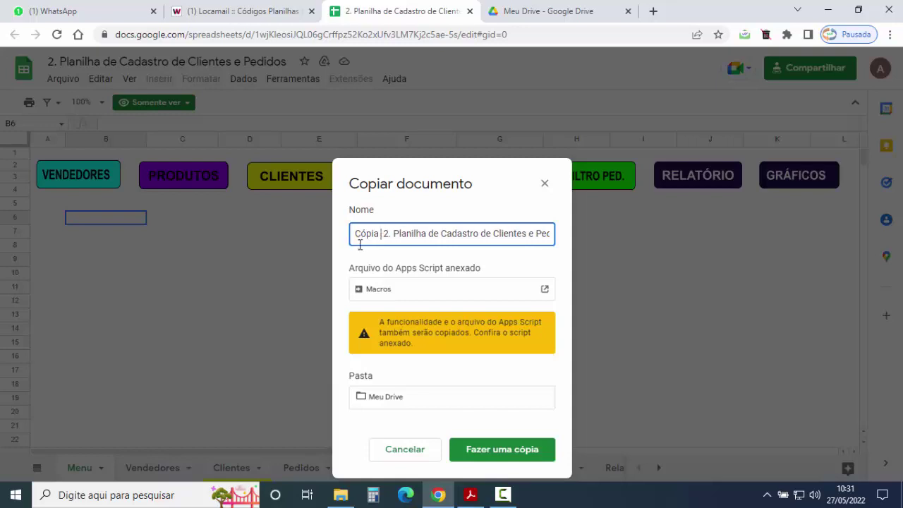
pyautogui.press('BackSpace')
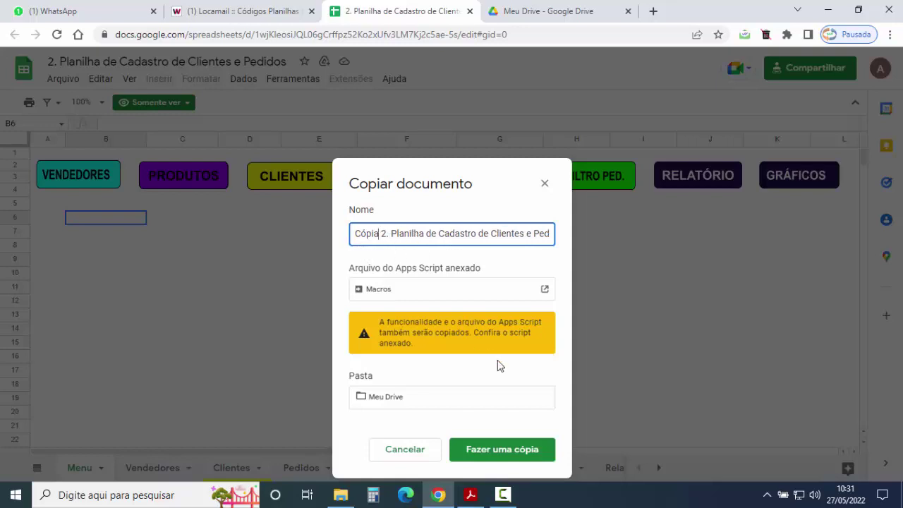
pyautogui.click(499, 459)
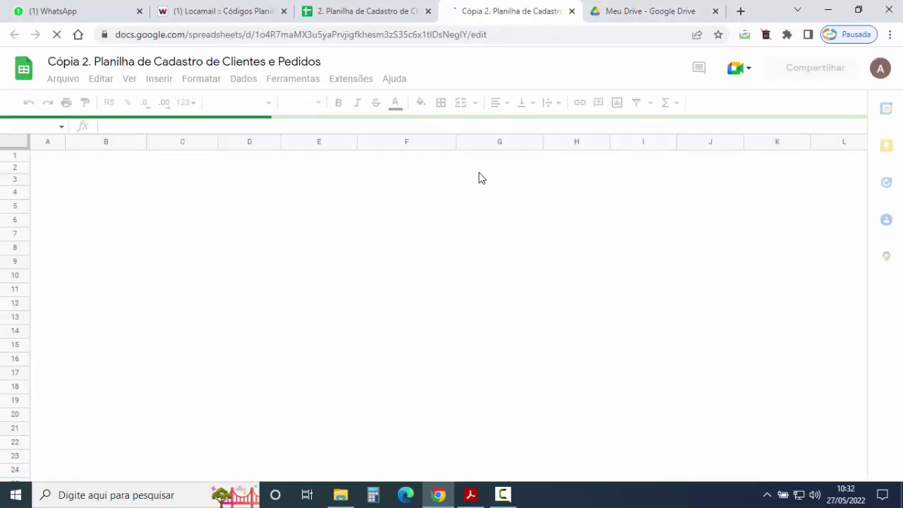
# - Close the original and copied spreadsheet tabs and select the refreshed Cópia 2 file in Meu Drive
pyautogui.click(346, 10)
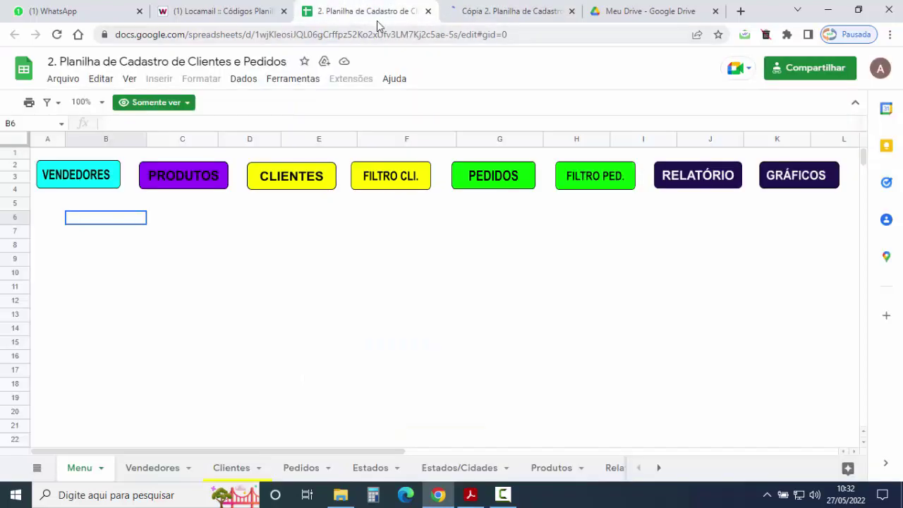
pyautogui.click(428, 12)
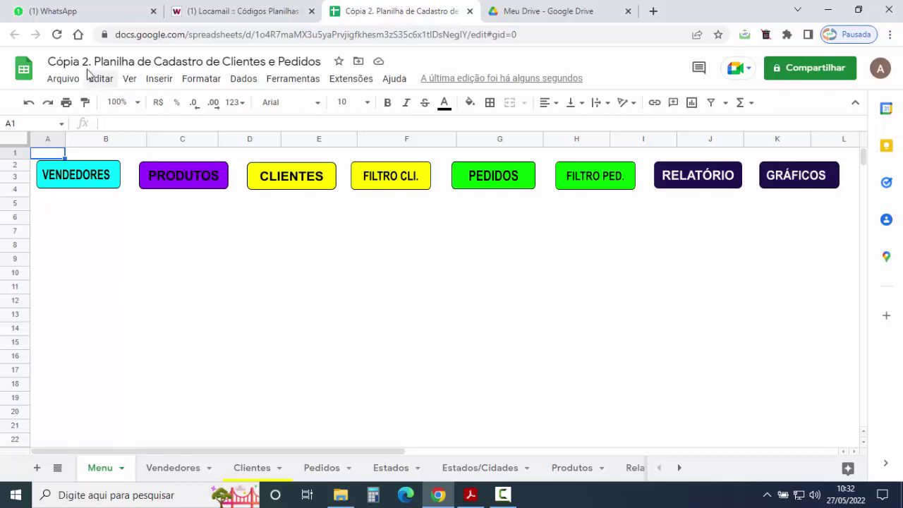
pyautogui.click(107, 248)
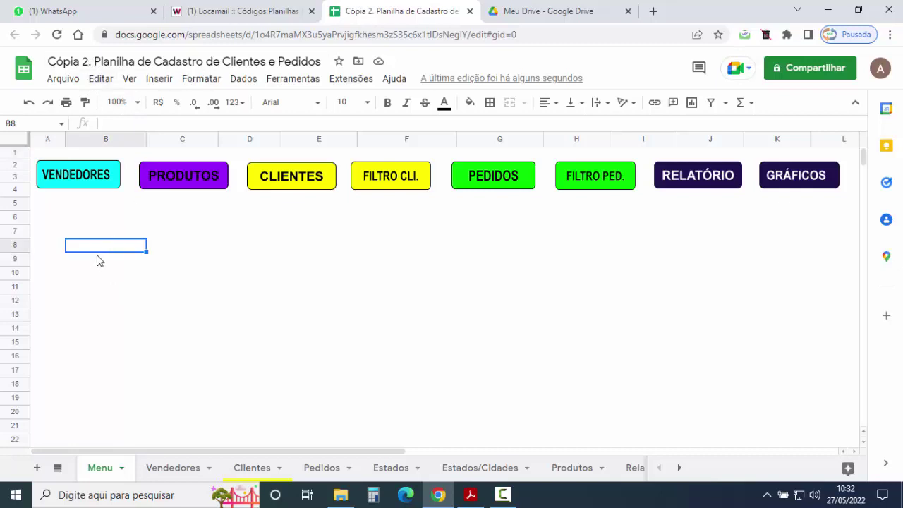
pyautogui.click(536, 11)
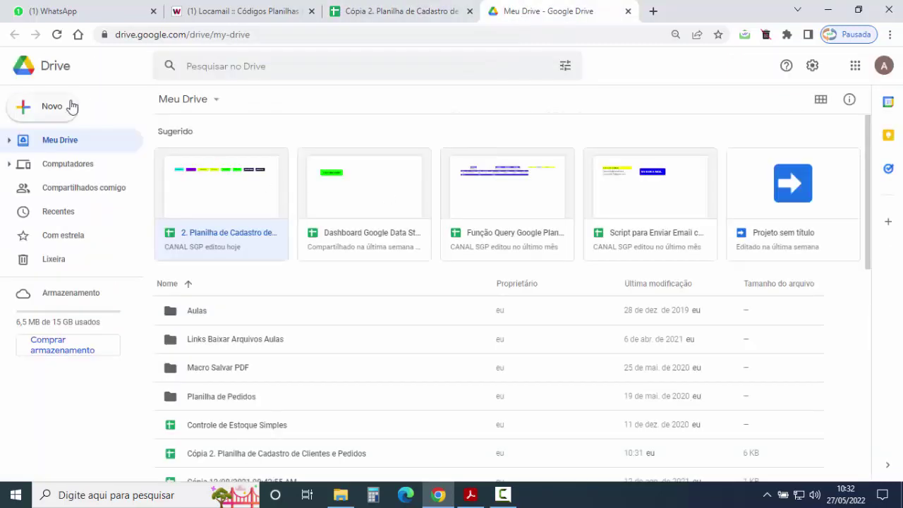
pyautogui.click(57, 34)
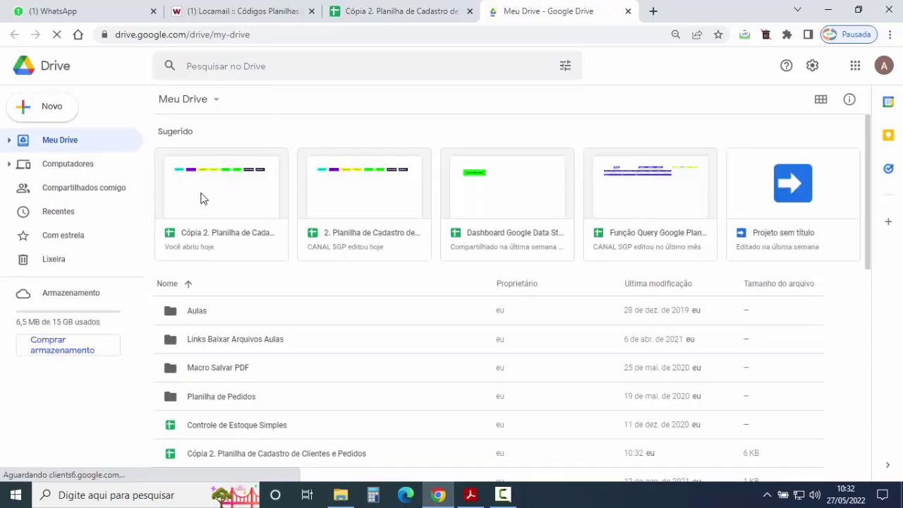
pyautogui.click(408, 24)
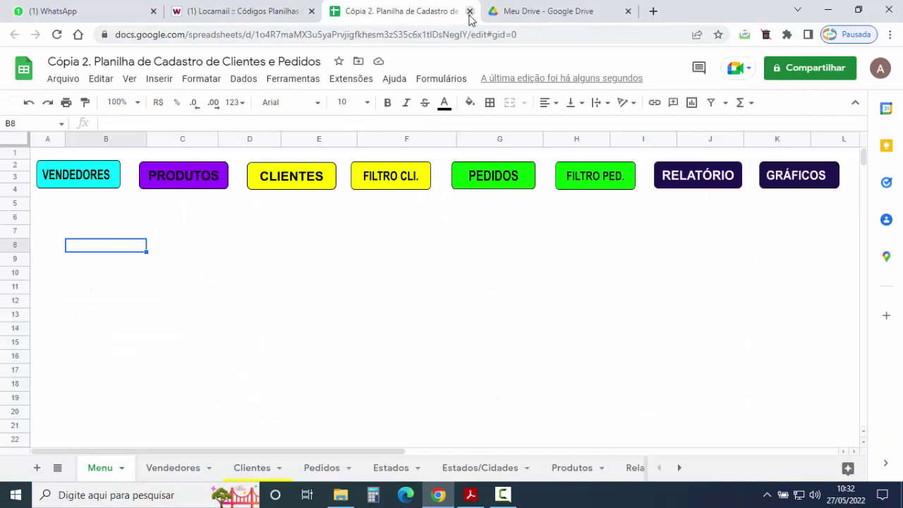
pyautogui.click(470, 11)
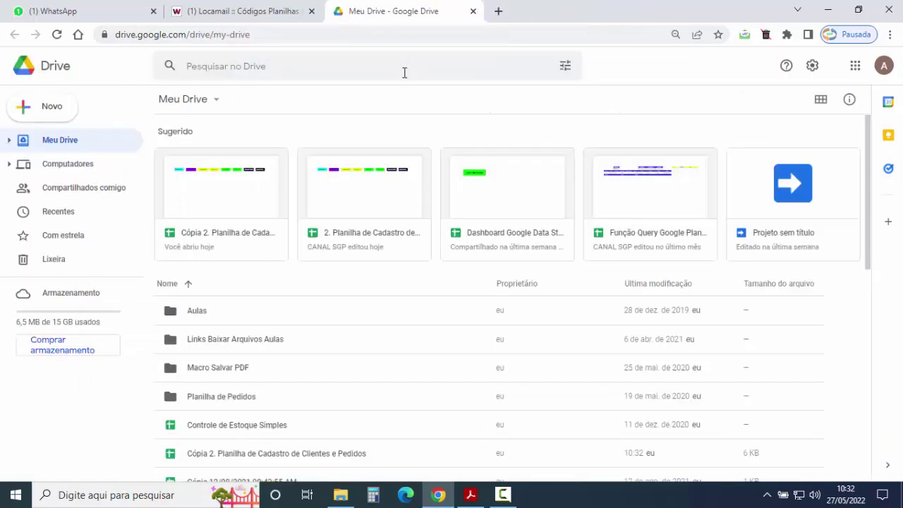
pyautogui.click(207, 193)
# - Open the Cópia 2 spreadsheet from Drive and run the VENDEDORES macro from its Menu sheet
pyautogui.doubleClick(206, 193)
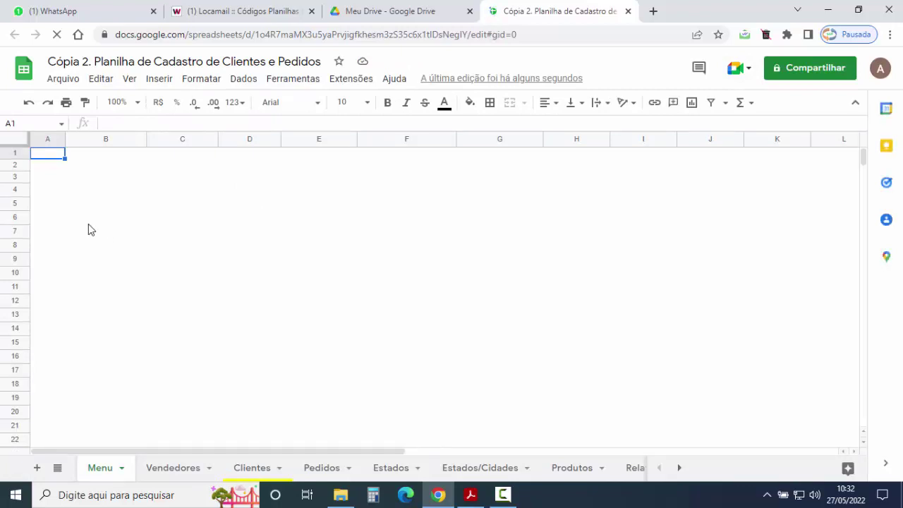
pyautogui.click(108, 222)
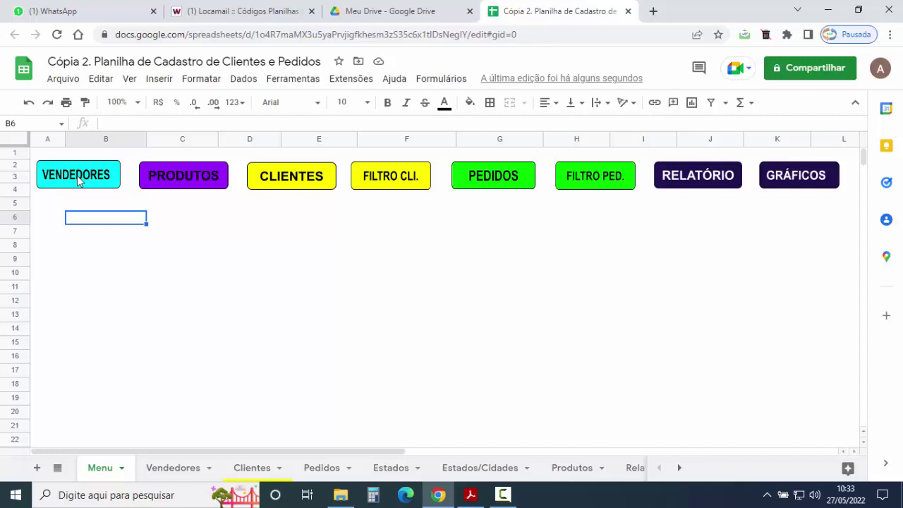
pyautogui.click(79, 180)
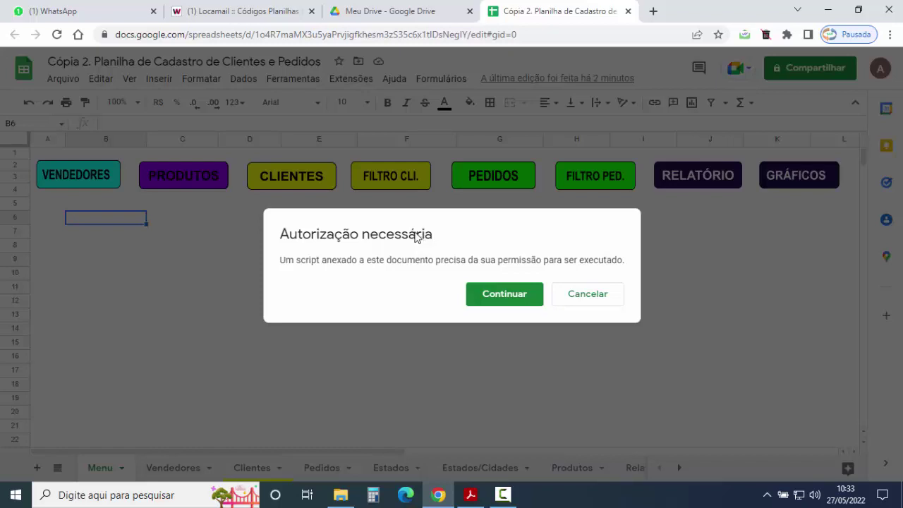
# - Authorise the Macros script for the Google account, going past the unverified-app warning and allowing access
pyautogui.click(496, 302)
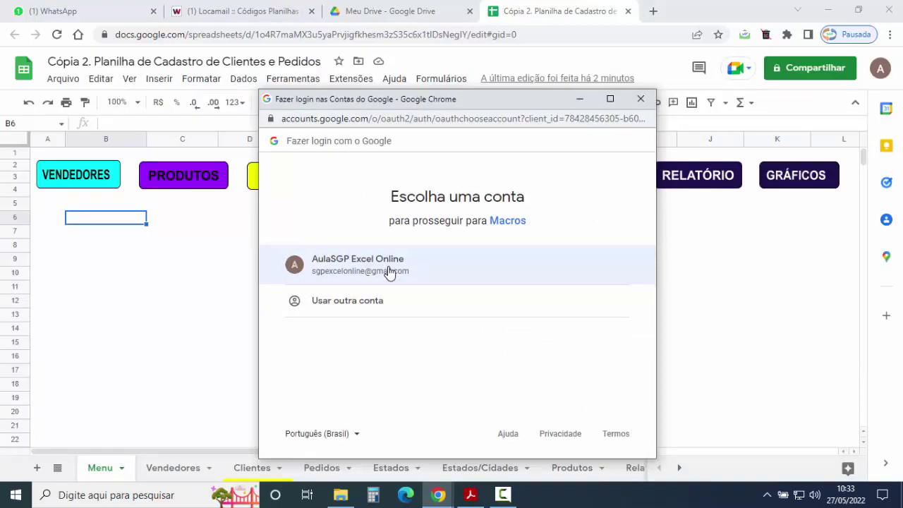
pyautogui.click(390, 273)
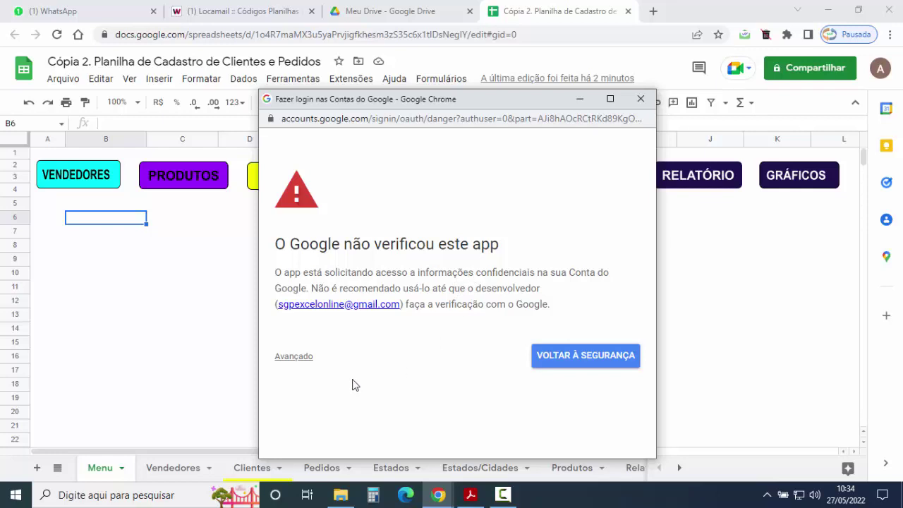
pyautogui.click(294, 358)
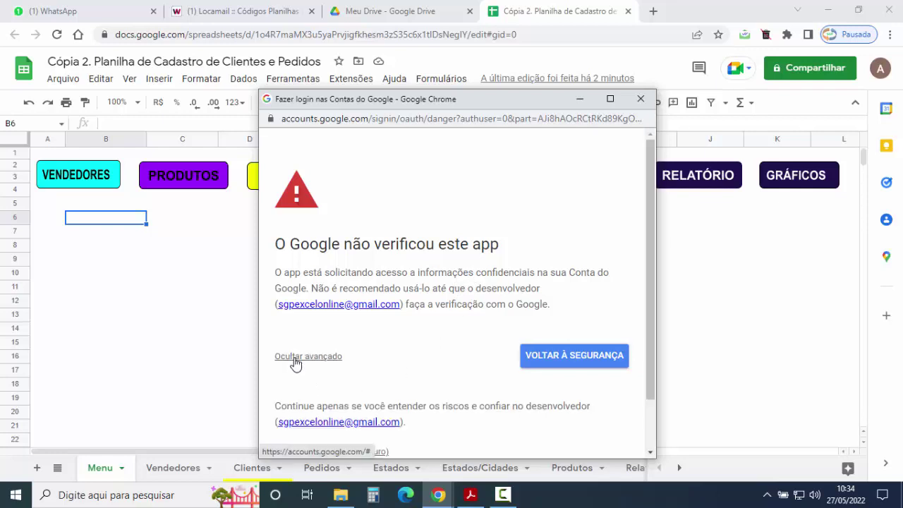
pyautogui.scroll(-2, 381, 344)
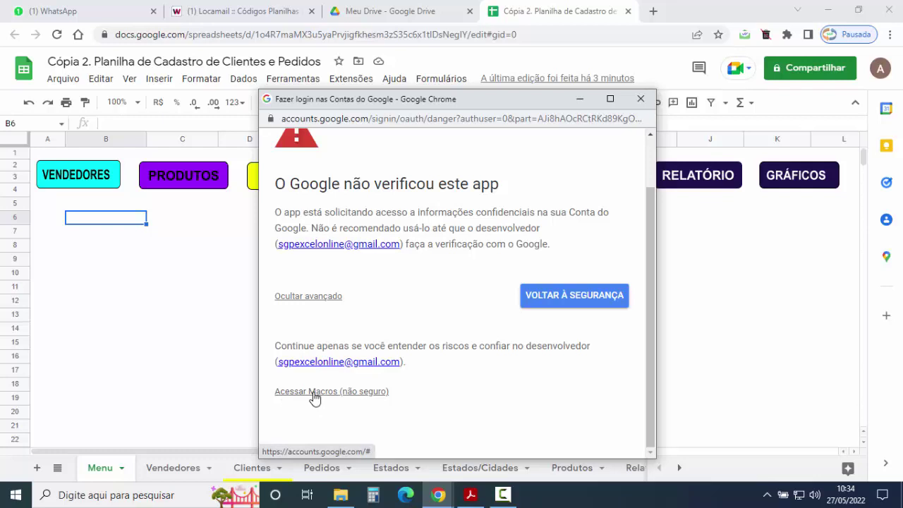
pyautogui.click(313, 394)
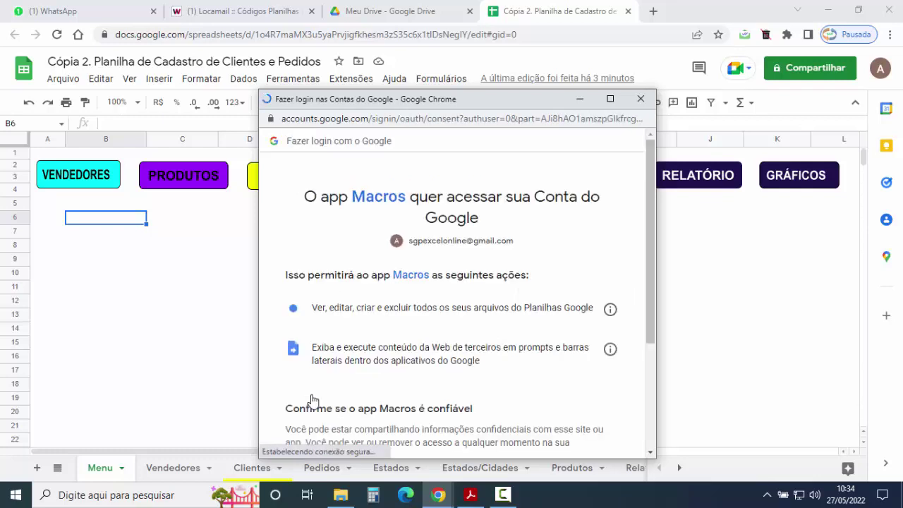
pyautogui.scroll(-3, 561, 249)
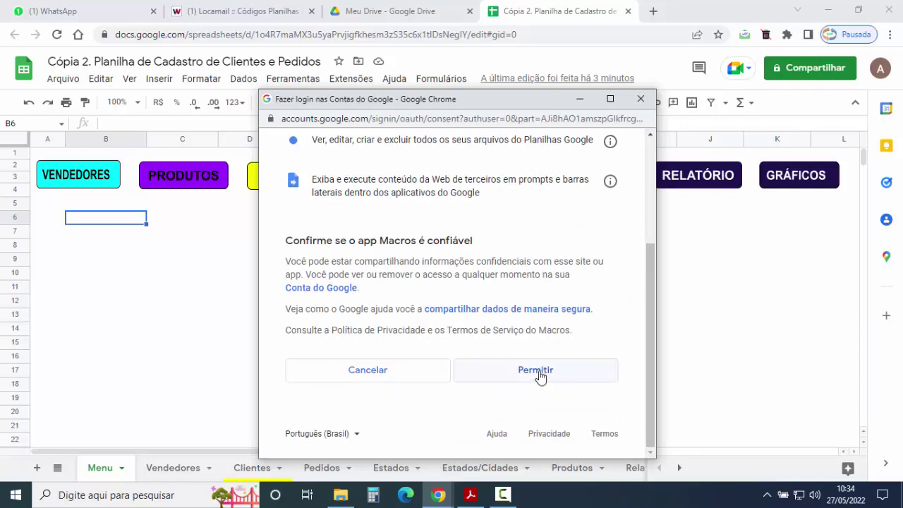
pyautogui.click(540, 374)
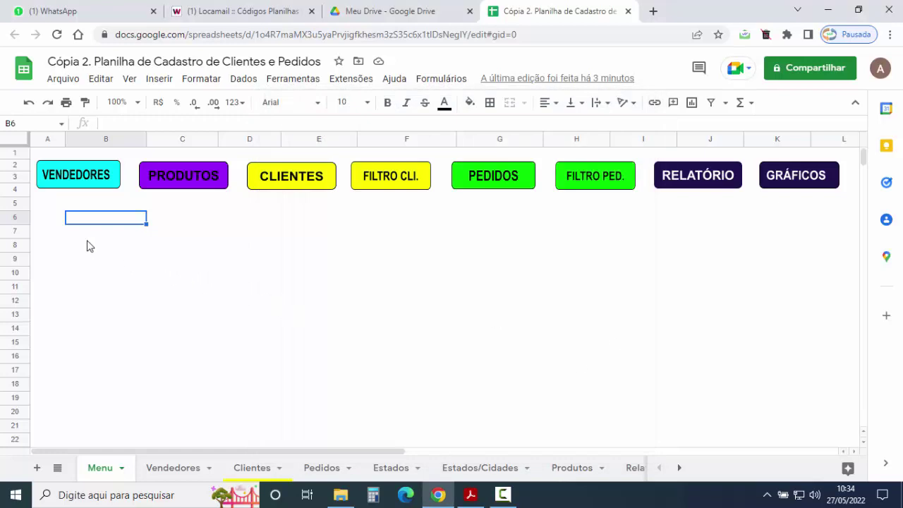
pyautogui.click(80, 174)
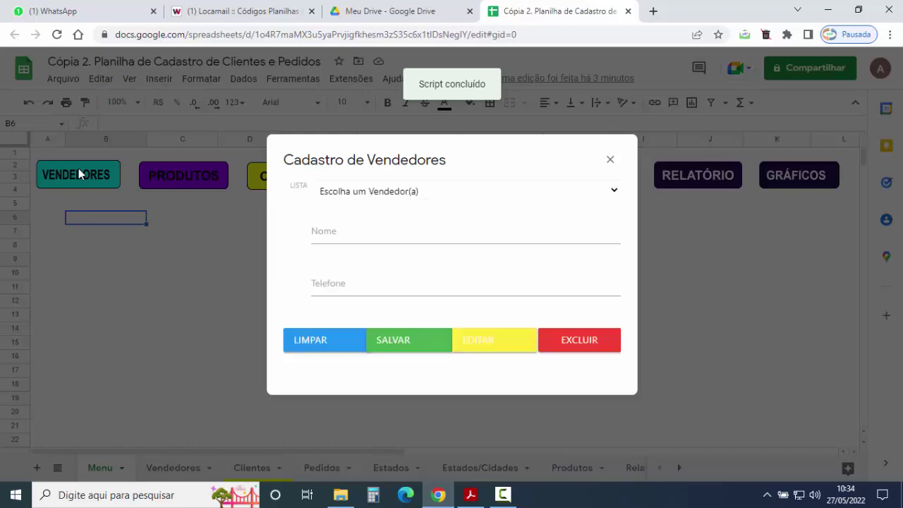
pyautogui.click(611, 162)
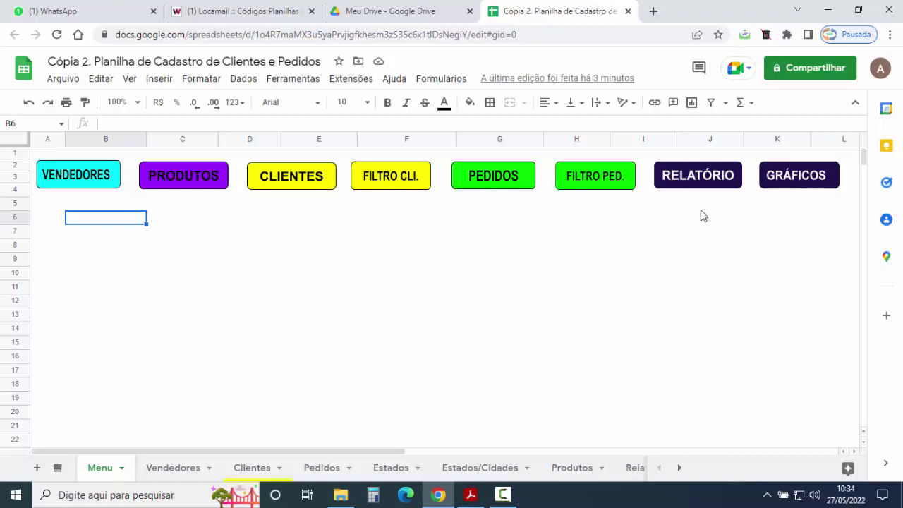
pyautogui.click(442, 79)
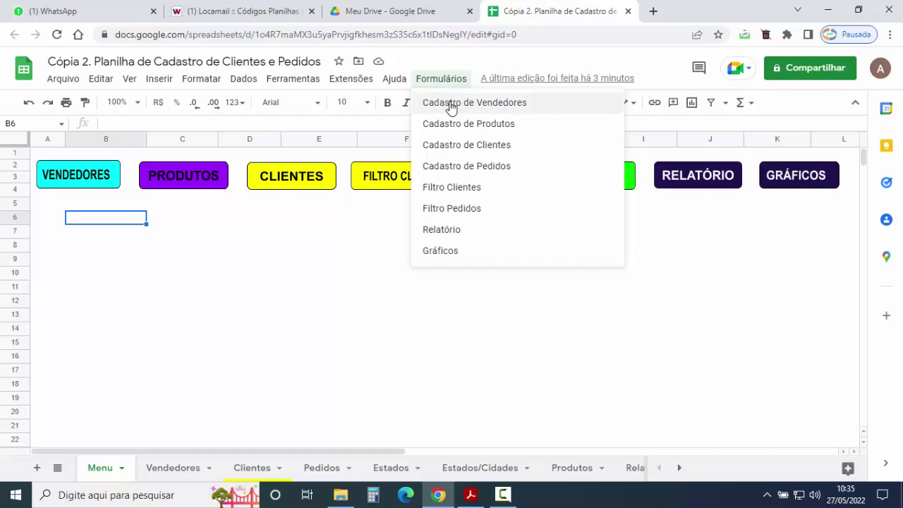
pyautogui.click(452, 105)
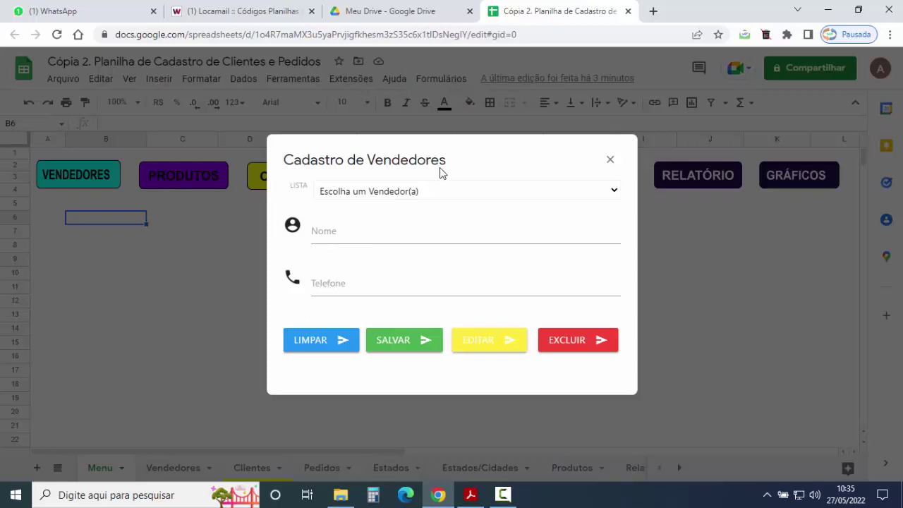
pyautogui.click(451, 188)
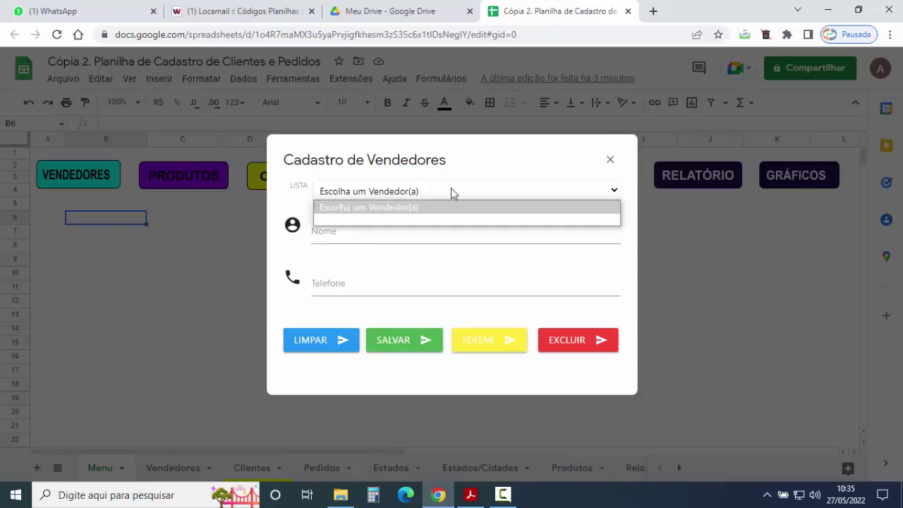
pyautogui.click(453, 195)
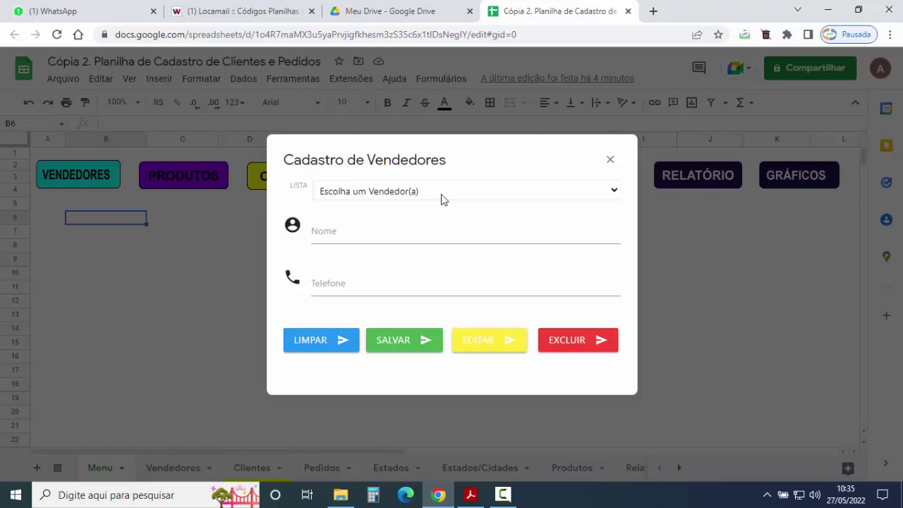
# - Save a new seller with the seller's full name and phone number, then dismiss the success notice
pyautogui.click(350, 233)
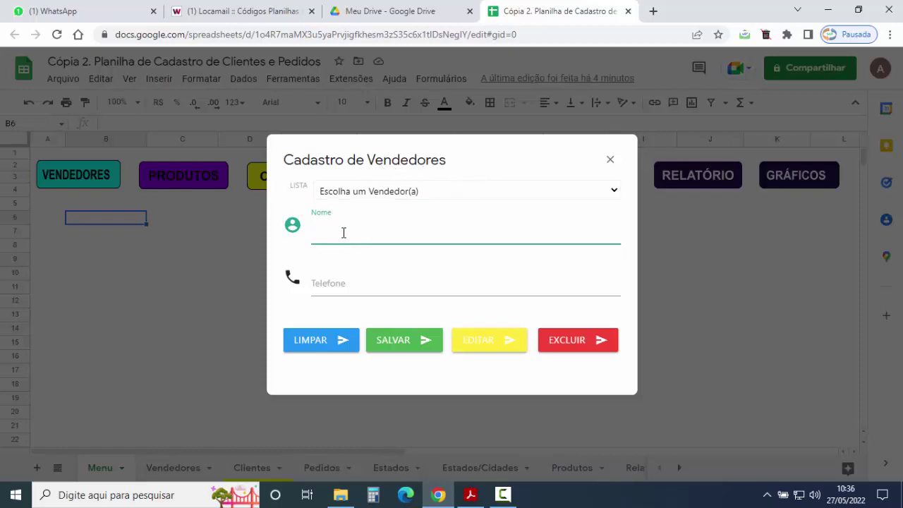
pyautogui.click(341, 283)
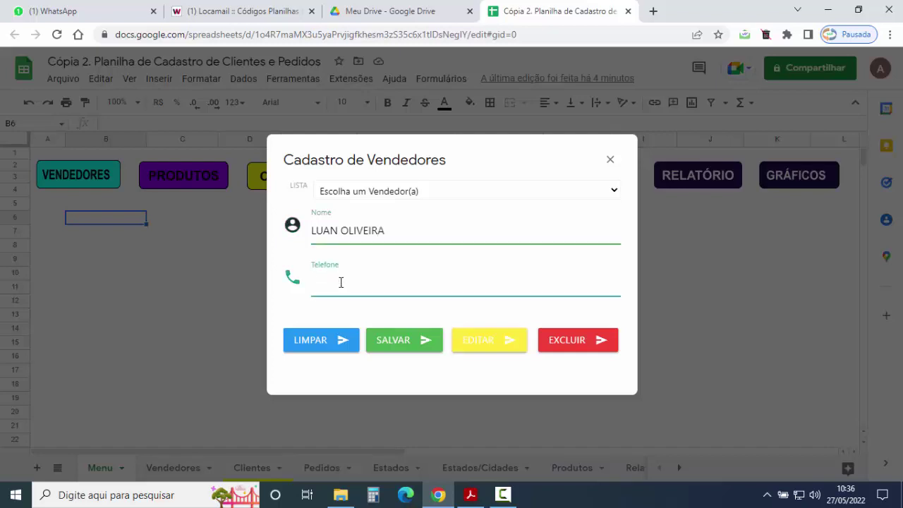
pyautogui.write('11)')
pyautogui.write('12')
pyautogui.write('345-')
pyautogui.write('1234')
pyautogui.click(398, 346)
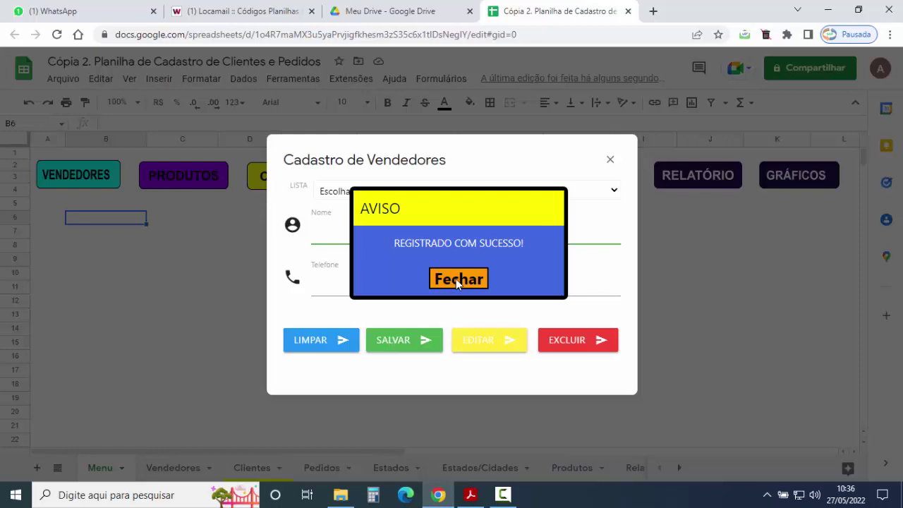
pyautogui.click(457, 279)
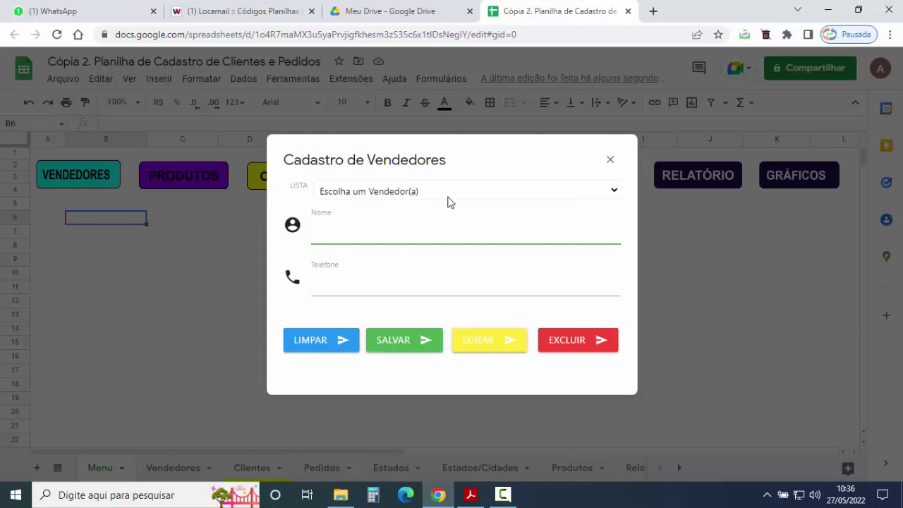
# - Load the newly registered seller from the LISTA dropdown into the Vendedores form
pyautogui.click(416, 192)
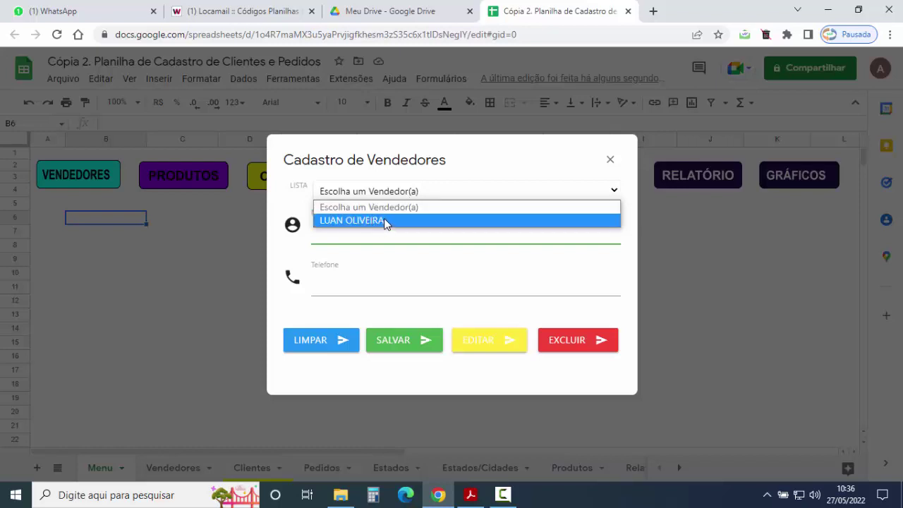
pyautogui.click(386, 221)
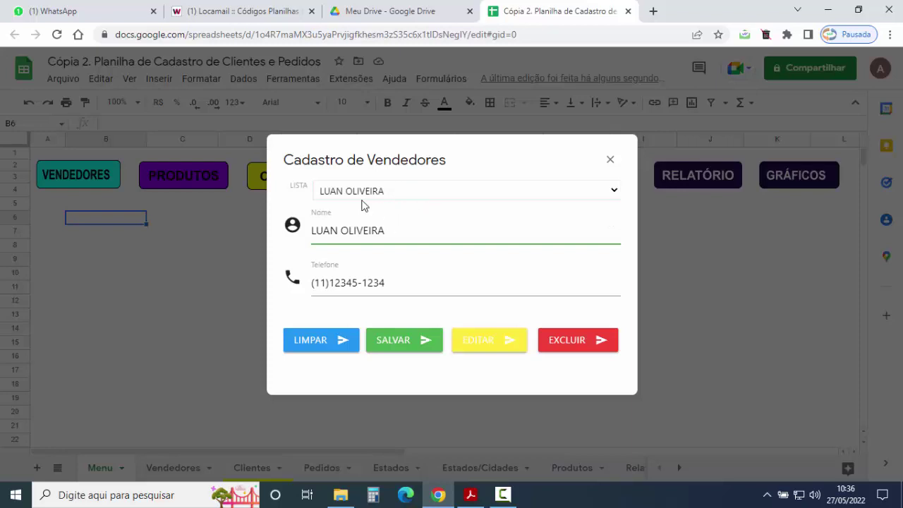
pyautogui.tripleClick(400, 283)
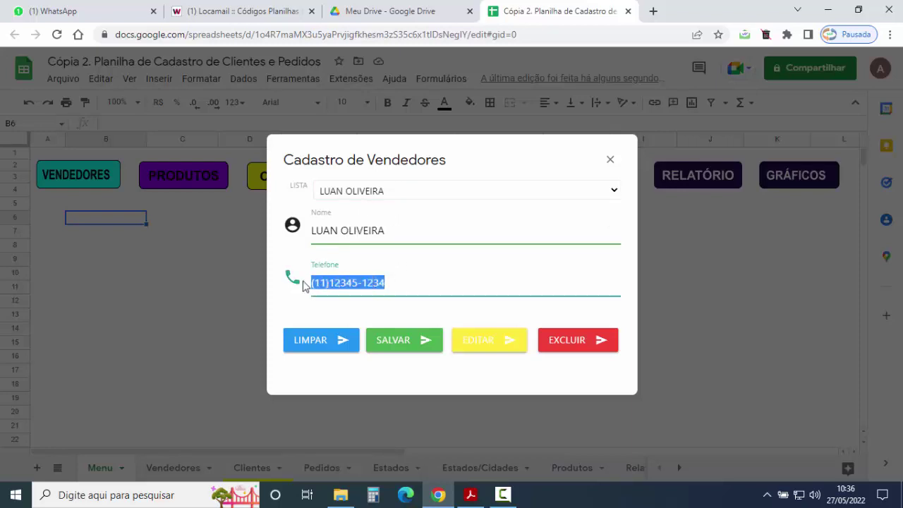
pyautogui.moveTo(405, 230); pyautogui.dragTo(313, 236)
pyautogui.click(409, 230)
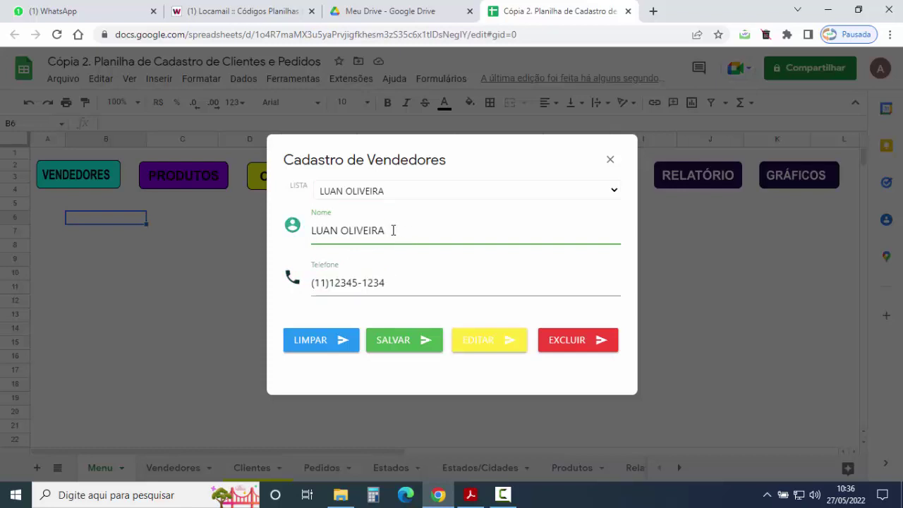
pyautogui.moveTo(394, 230); pyautogui.dragTo(310, 232)
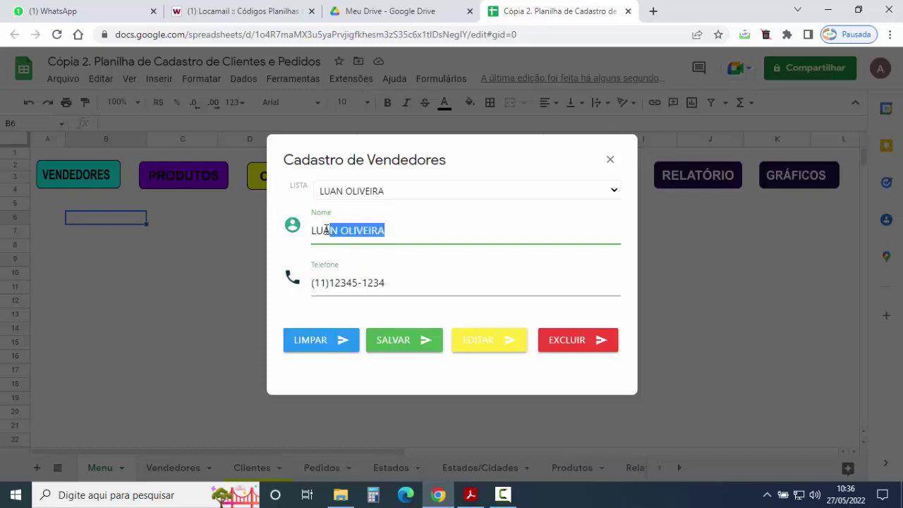
pyautogui.click(402, 230)
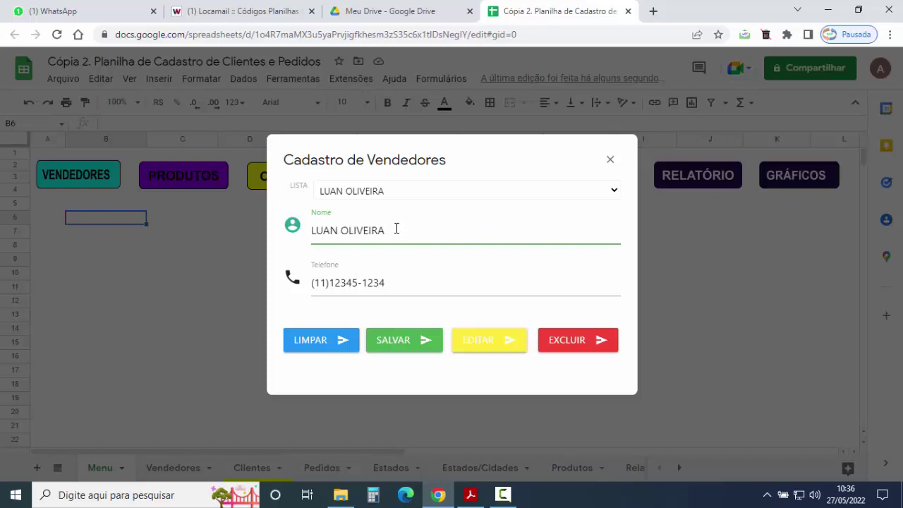
pyautogui.moveTo(389, 230); pyautogui.dragTo(311, 230)
pyautogui.click(405, 229)
pyautogui.moveTo(390, 231); pyautogui.dragTo(311, 230)
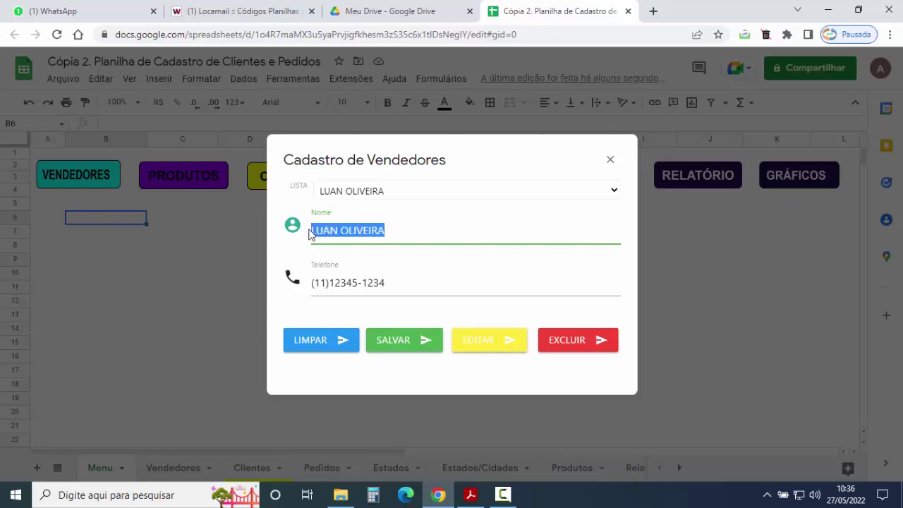
pyautogui.click(400, 229)
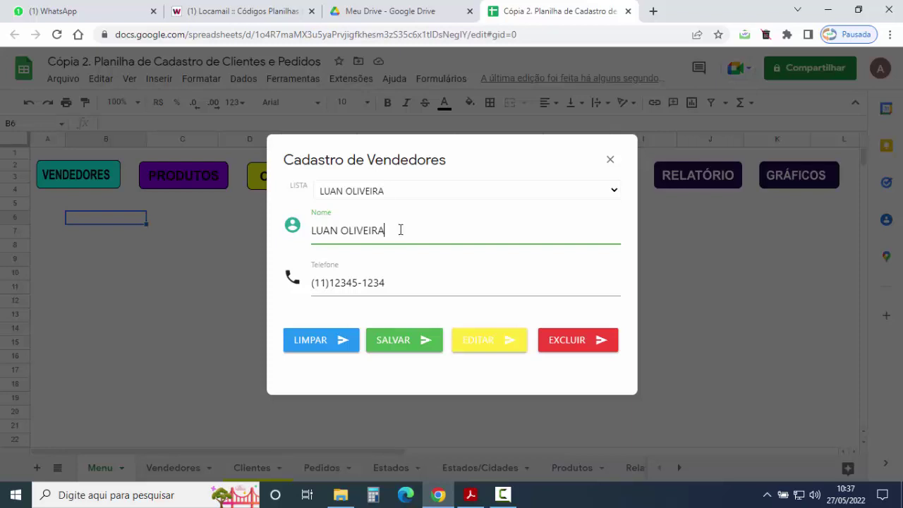
pyautogui.moveTo(400, 230); pyautogui.dragTo(308, 230)
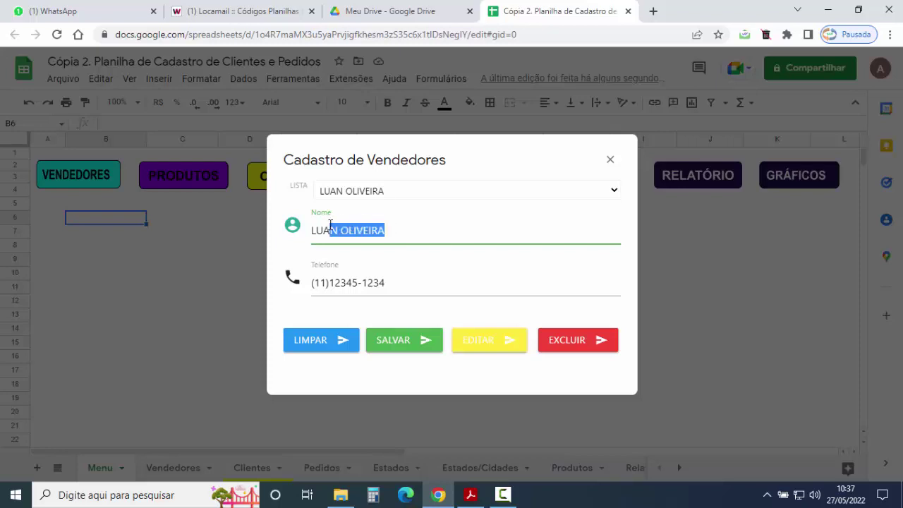
pyautogui.click(397, 230)
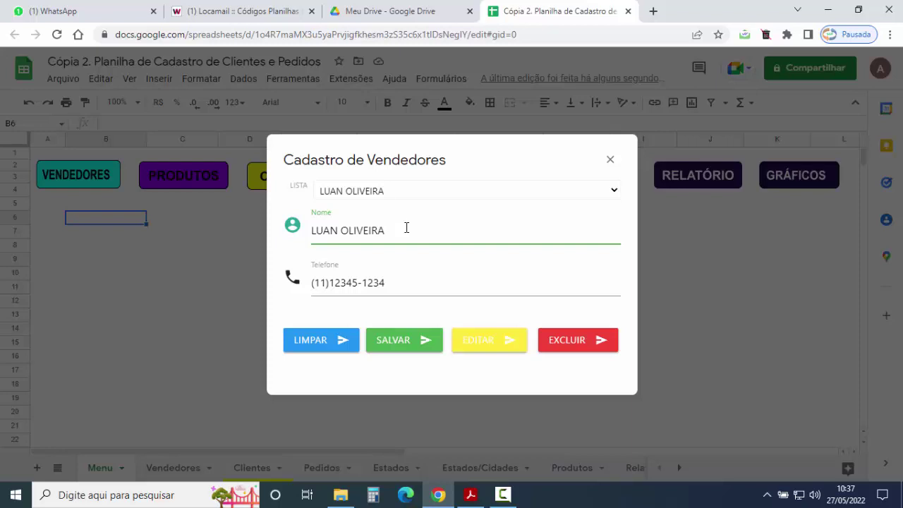
# - Change the phone number's last digit to 5 and save the change with EDITAR
pyautogui.click(393, 281)
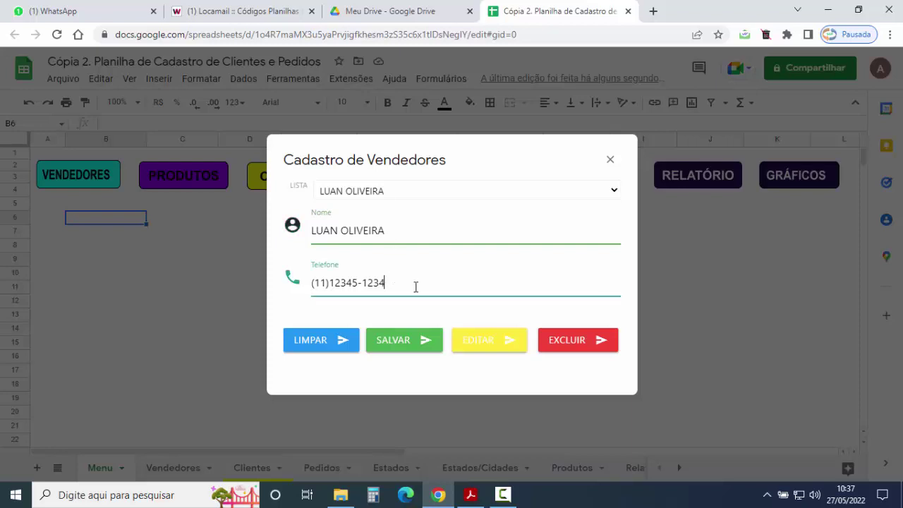
pyautogui.press('BackSpace')
pyautogui.write('5')
pyautogui.click(494, 344)
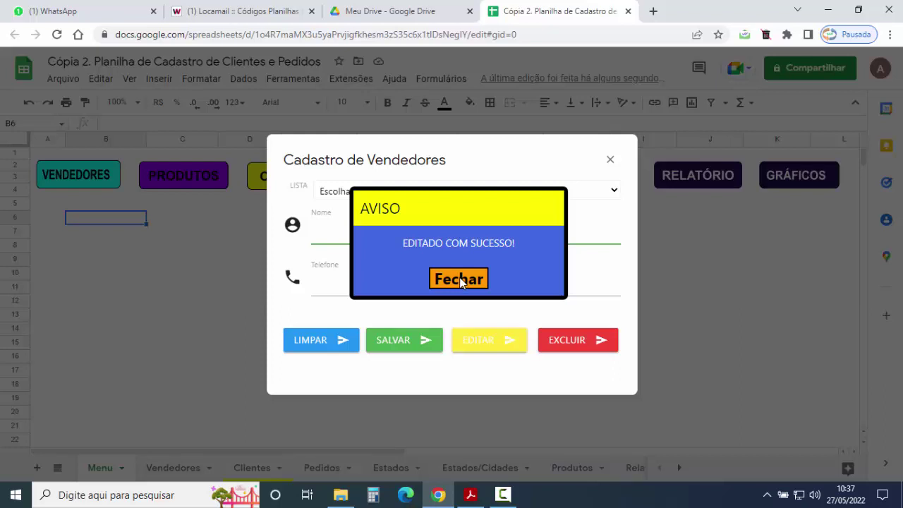
pyautogui.click(460, 280)
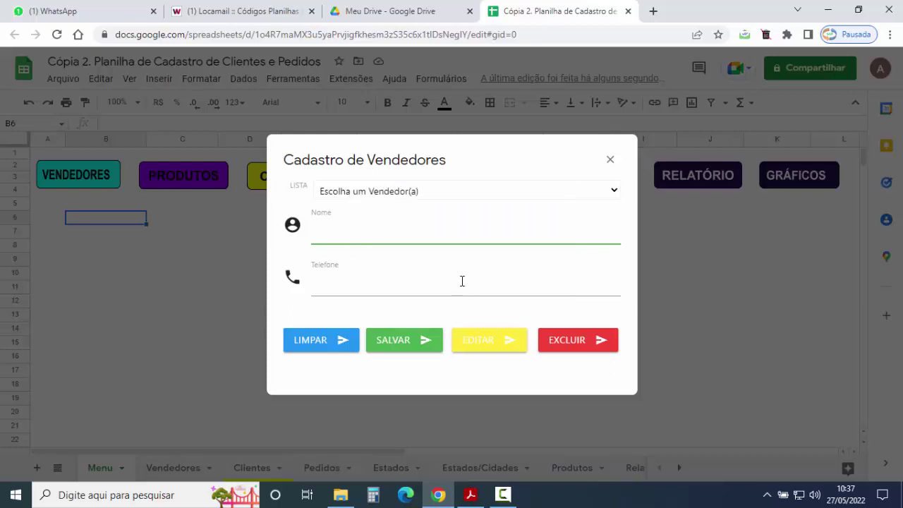
# - Reload the edited seller from the seller list into the form
pyautogui.click(408, 193)
pyautogui.click(388, 219)
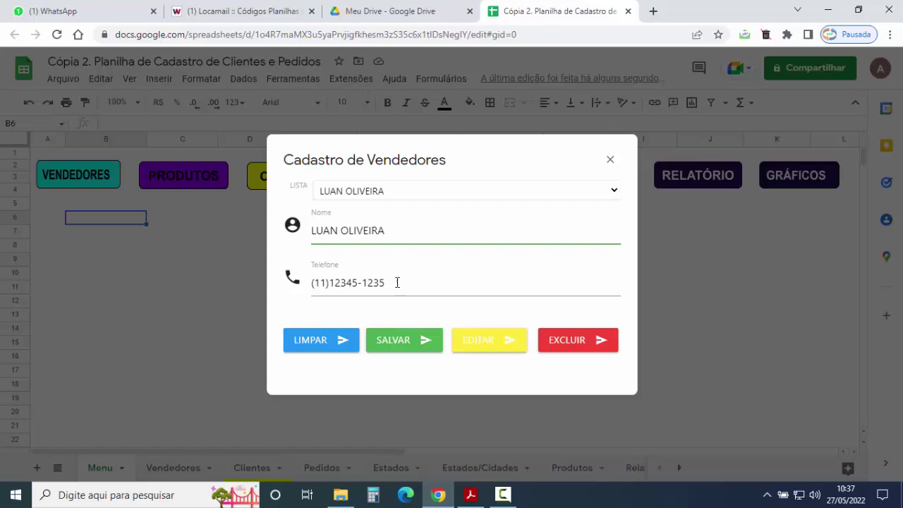
pyautogui.moveTo(395, 282); pyautogui.dragTo(313, 280)
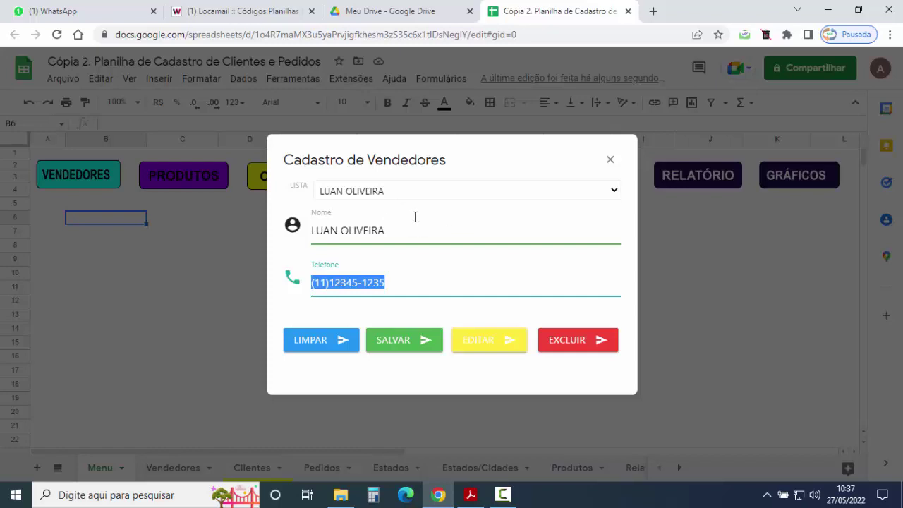
pyautogui.click(398, 283)
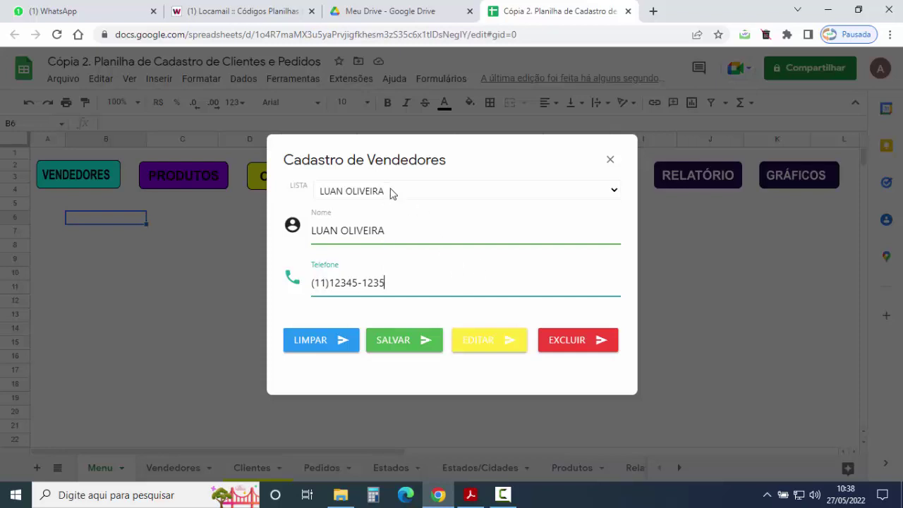
# - Delete the loaded seller and dismiss the 'EXCLUÍDO COM SUCESSO!' notice
pyautogui.click(571, 346)
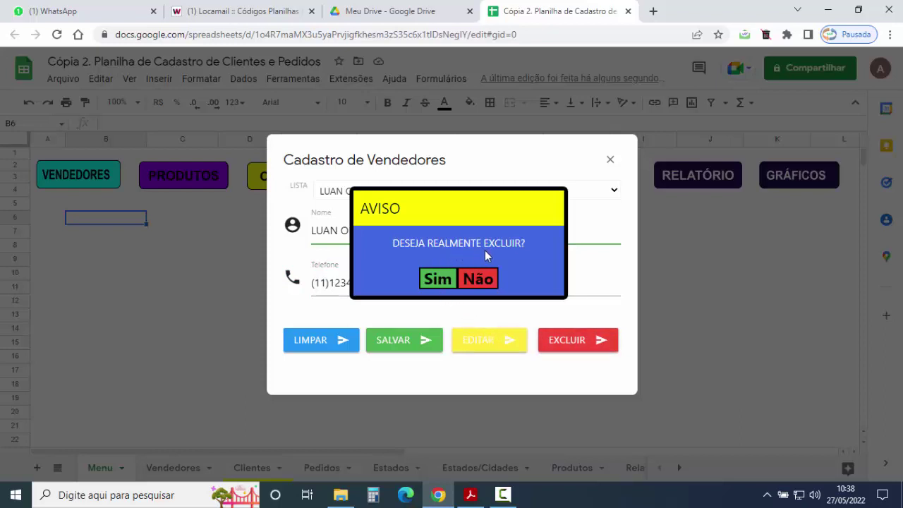
pyautogui.click(438, 281)
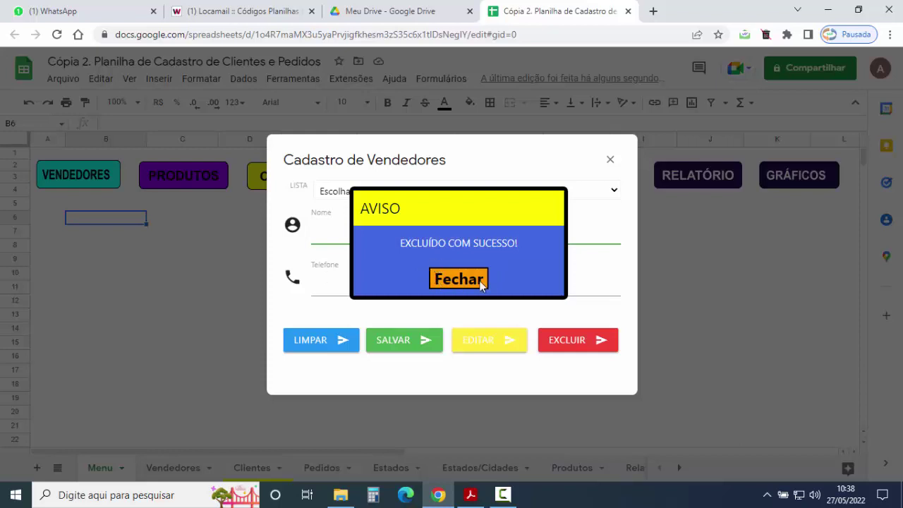
pyautogui.click(464, 280)
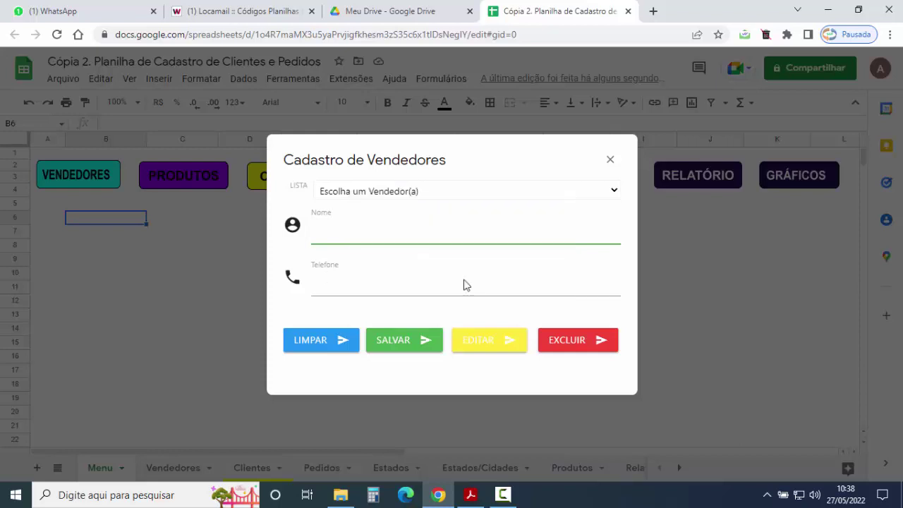
# - Enter a new seller's name and phone number and save the record
pyautogui.click(392, 192)
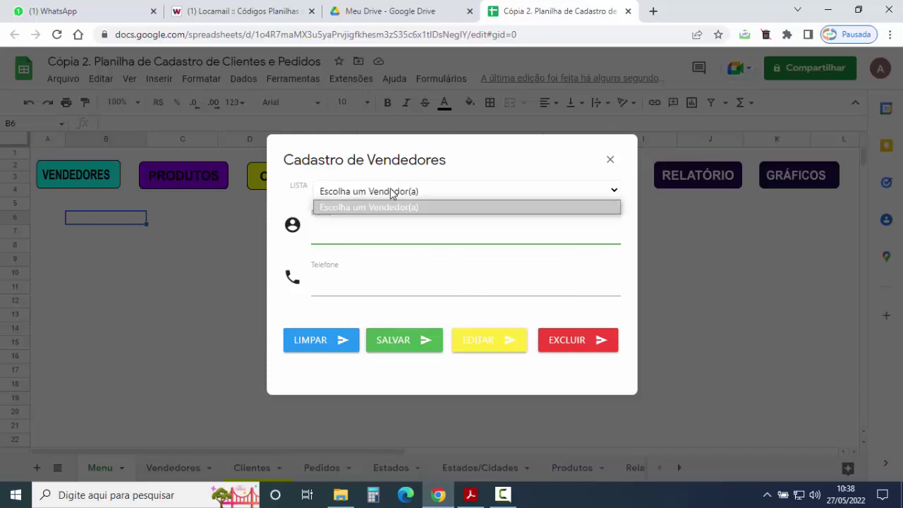
pyautogui.click(393, 193)
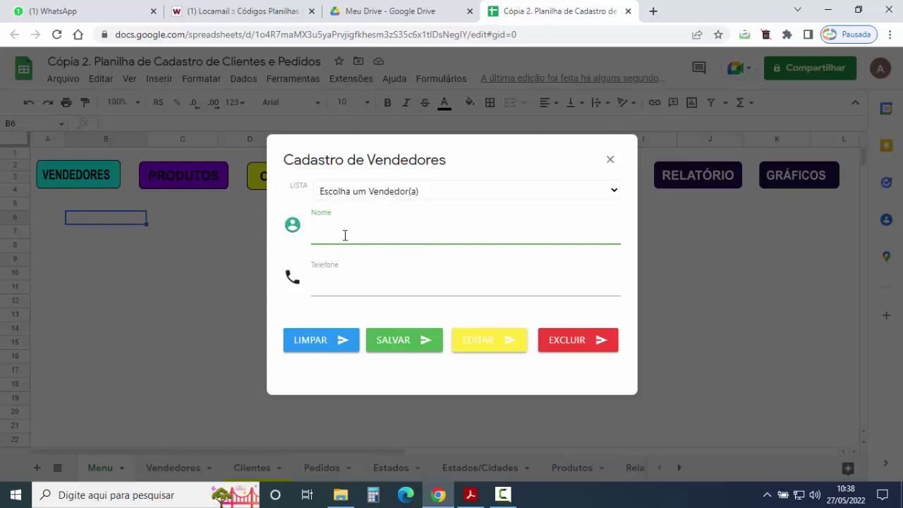
pyautogui.press('Tab')
pyautogui.write('(1')
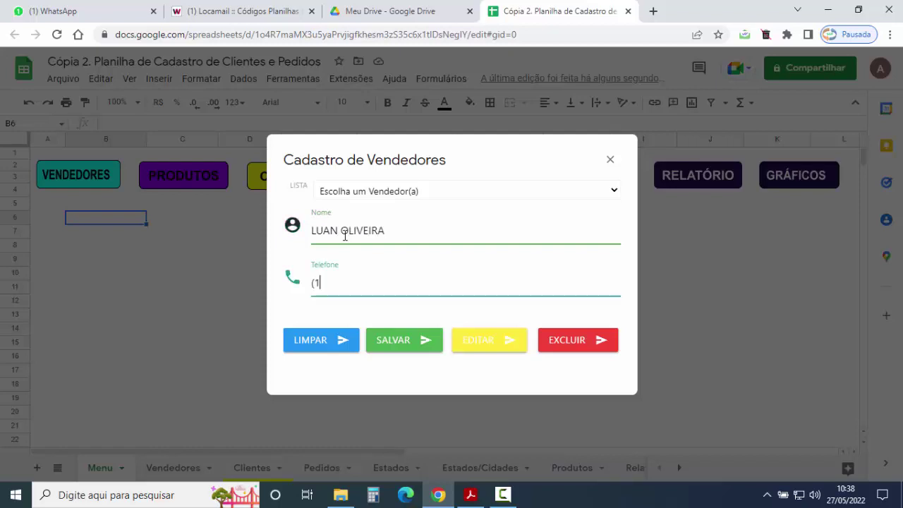
pyautogui.write('1)12345')
pyautogui.write('-1234')
pyautogui.click(392, 349)
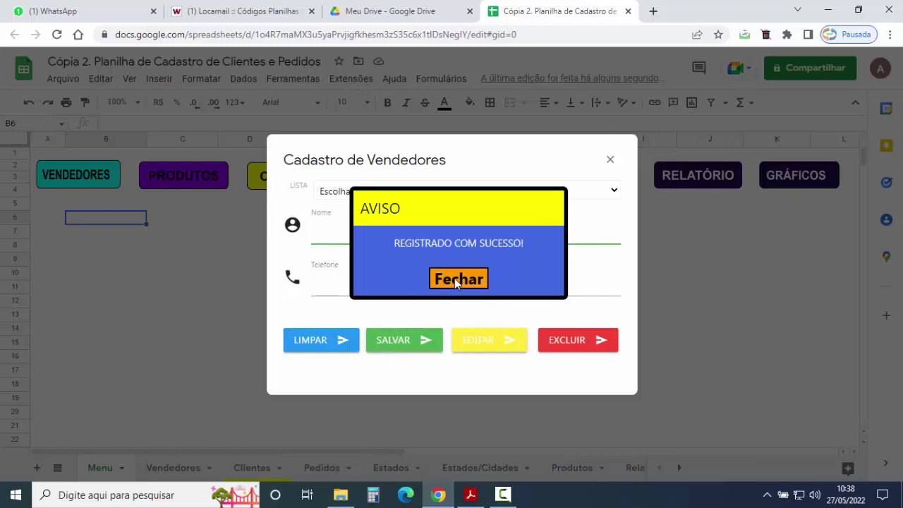
pyautogui.click(456, 281)
# - Confirm the new seller appears in LISTA, then clear the form with LIMPAR
pyautogui.click(418, 195)
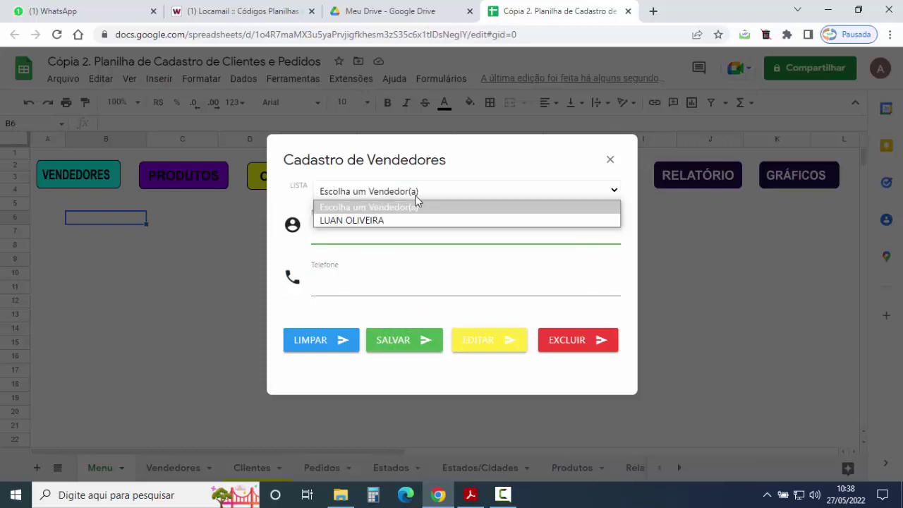
pyautogui.click(385, 221)
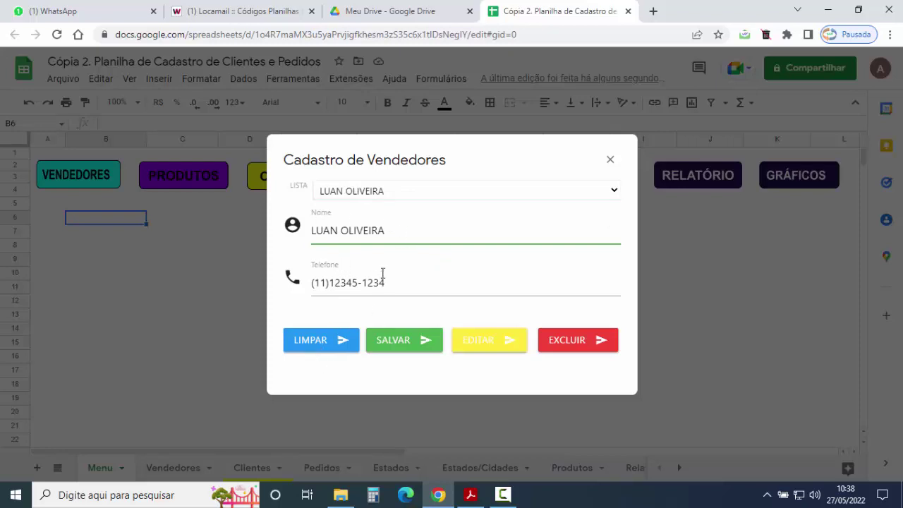
pyautogui.click(314, 343)
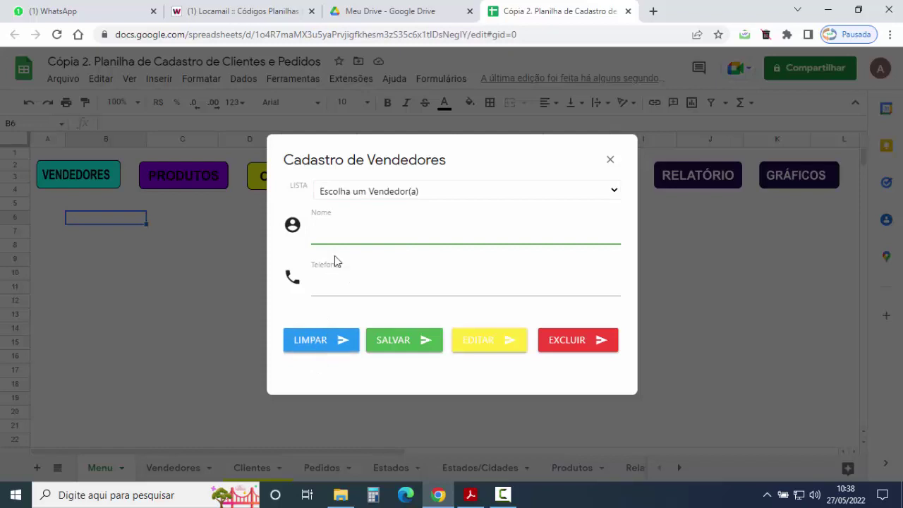
# - Save a second seller's name and phone number, check both are listed, and close the form
pyautogui.click(343, 235)
pyautogui.click(370, 192)
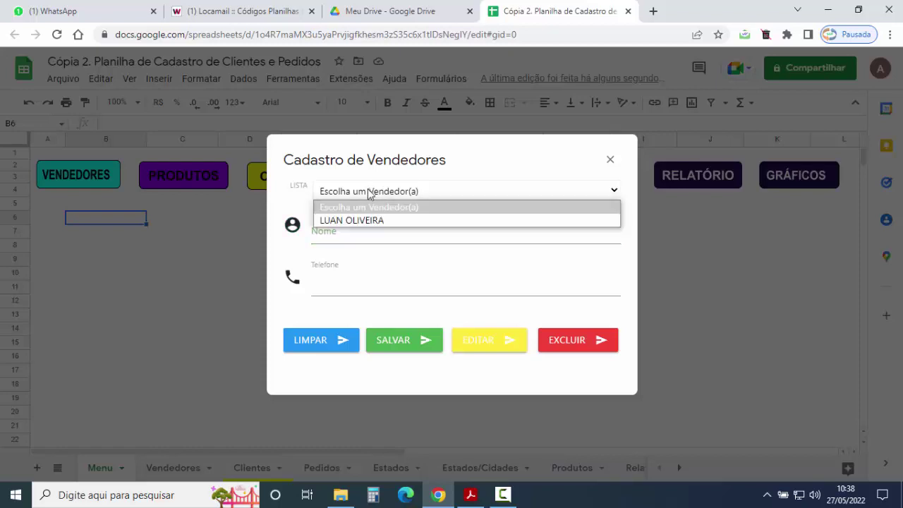
pyautogui.click(371, 190)
pyautogui.click(343, 233)
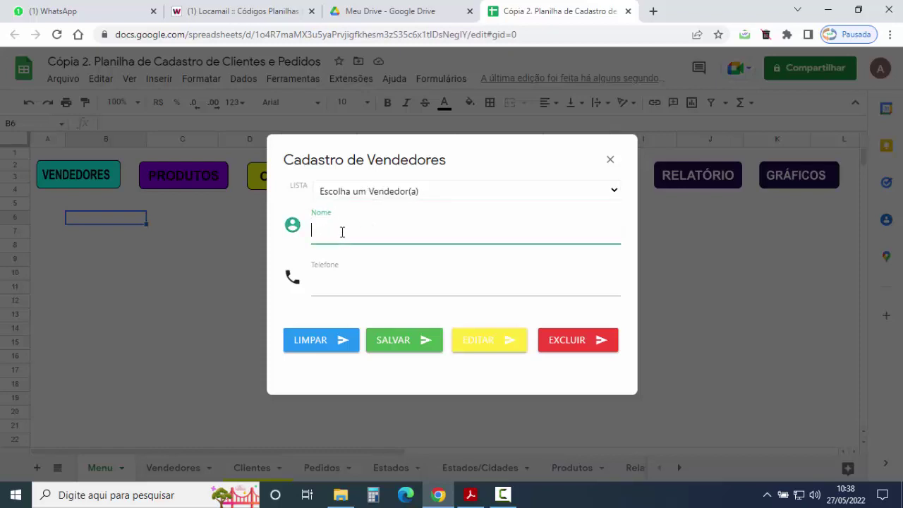
pyautogui.write('ANA ')
pyautogui.write('MARIA B')
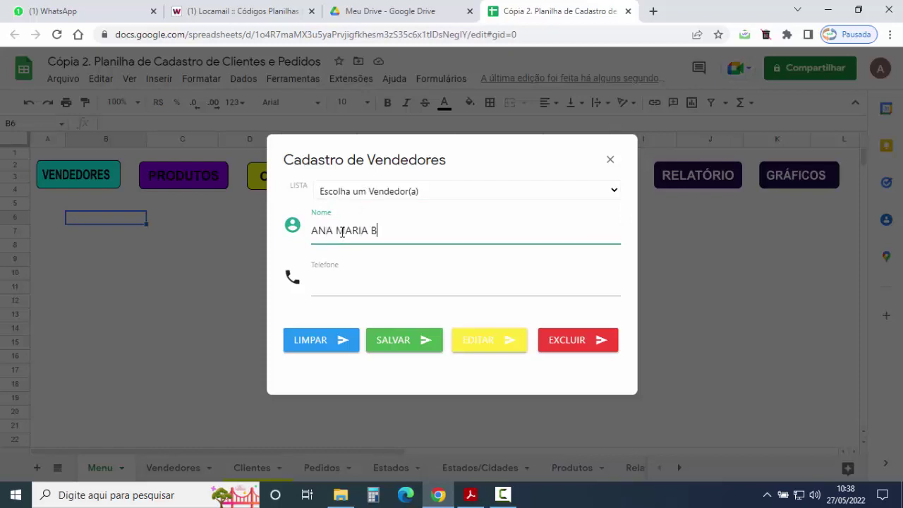
pyautogui.write('RAGA')
pyautogui.click(336, 282)
pyautogui.write('11)')
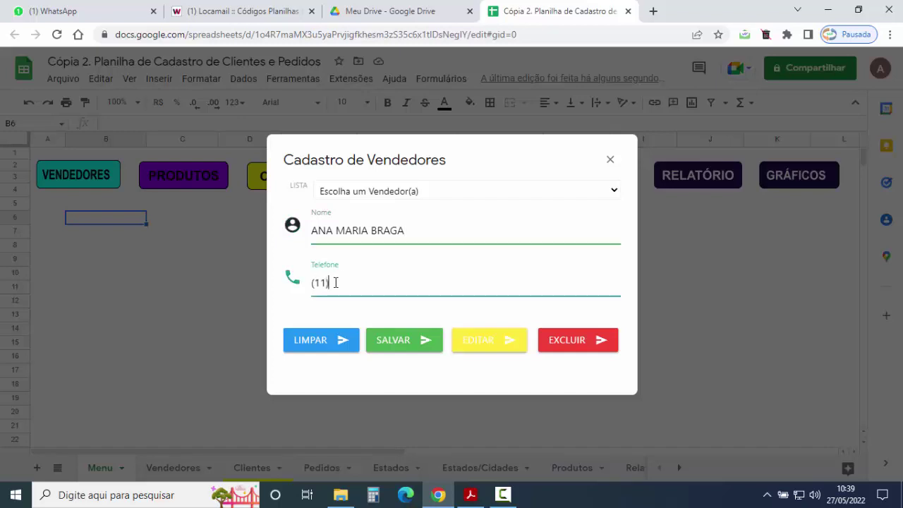
pyautogui.write('4')
pyautogui.write('5678-1')
pyautogui.write('234')
pyautogui.click(397, 342)
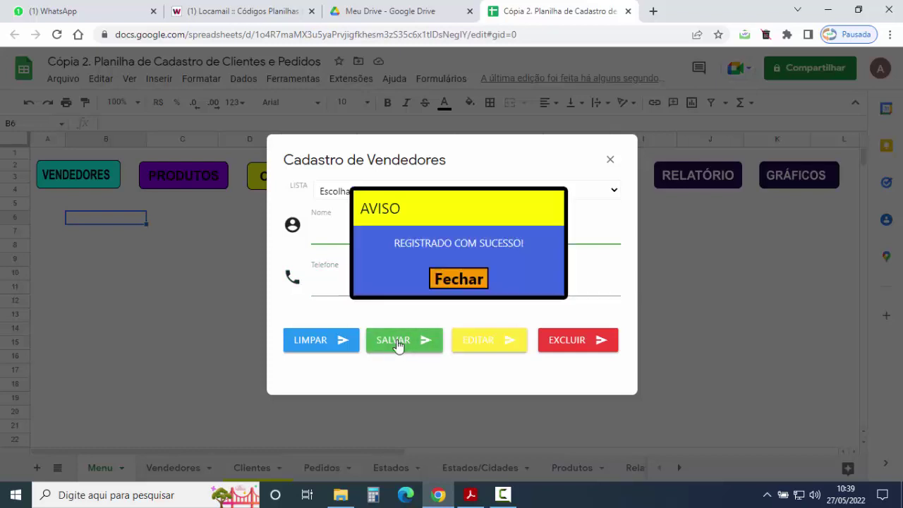
pyautogui.click(460, 279)
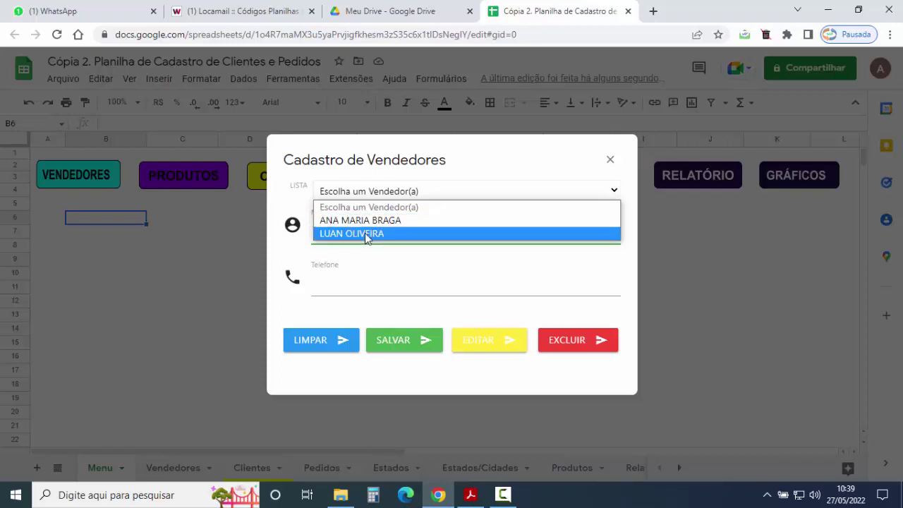
pyautogui.click(387, 172)
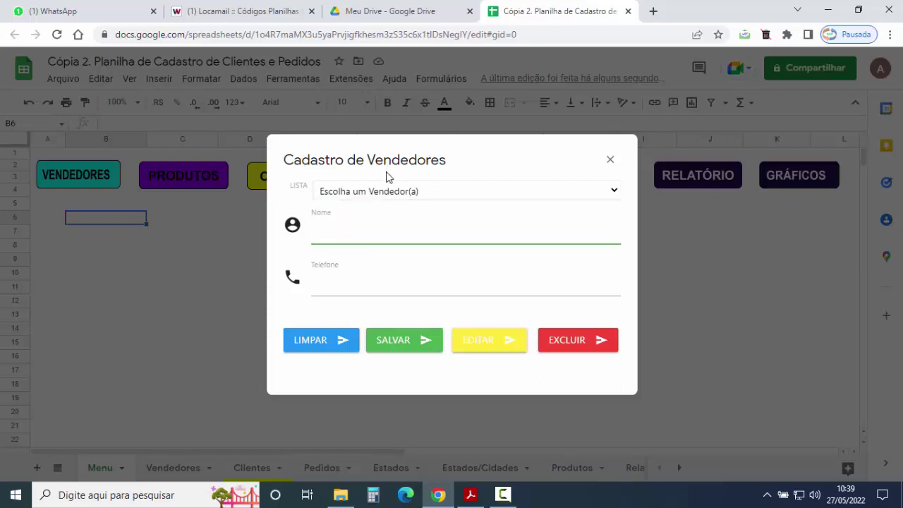
pyautogui.click(610, 162)
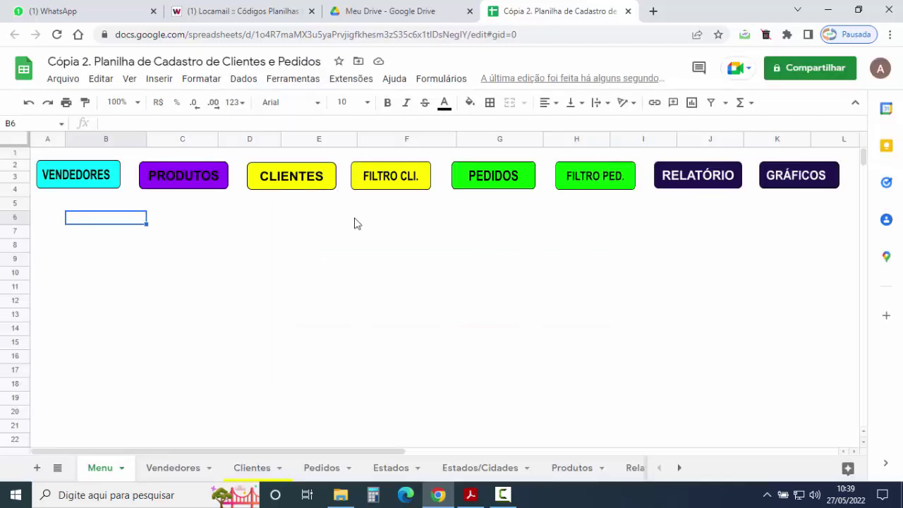
pyautogui.click(168, 471)
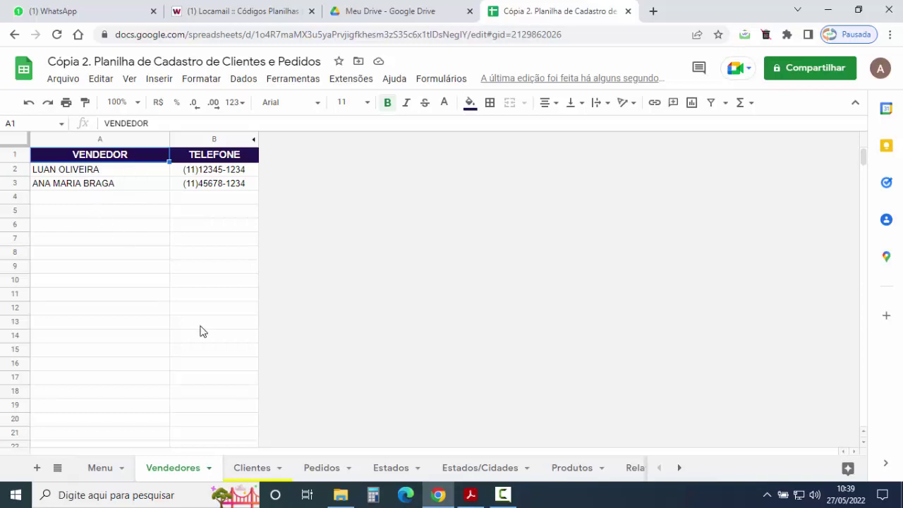
pyautogui.click(101, 469)
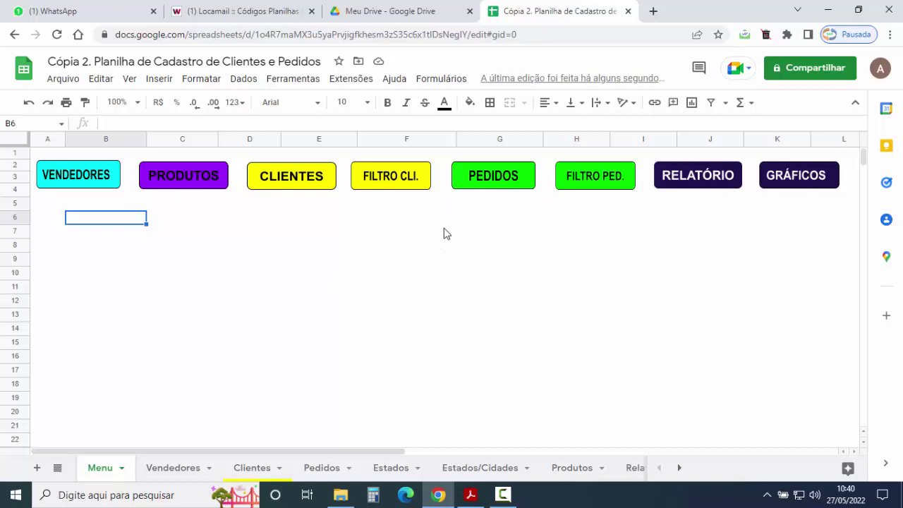
pyautogui.click(442, 82)
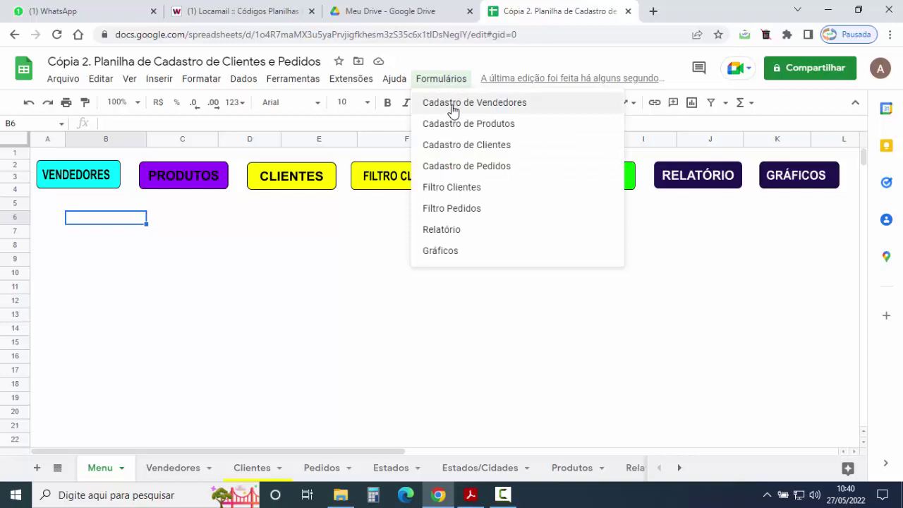
pyautogui.click(452, 111)
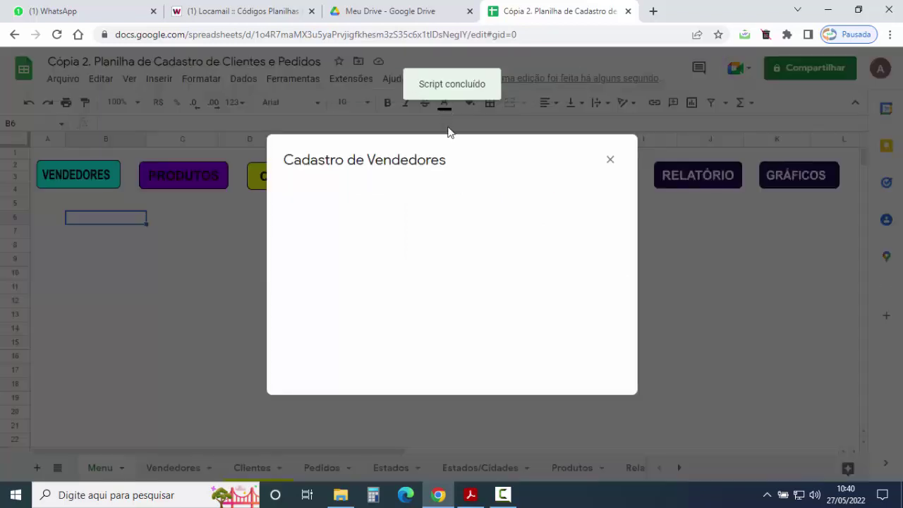
pyautogui.click(611, 161)
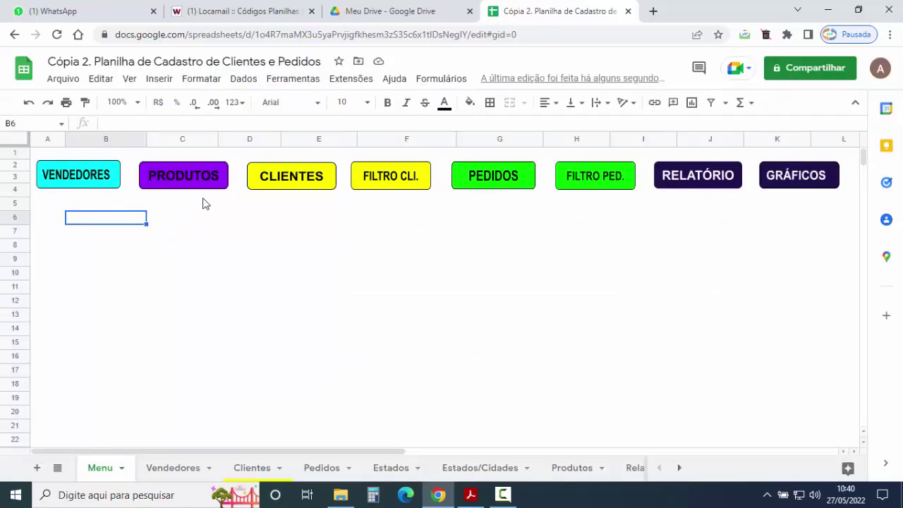
pyautogui.click(98, 183)
pyautogui.click(113, 174)
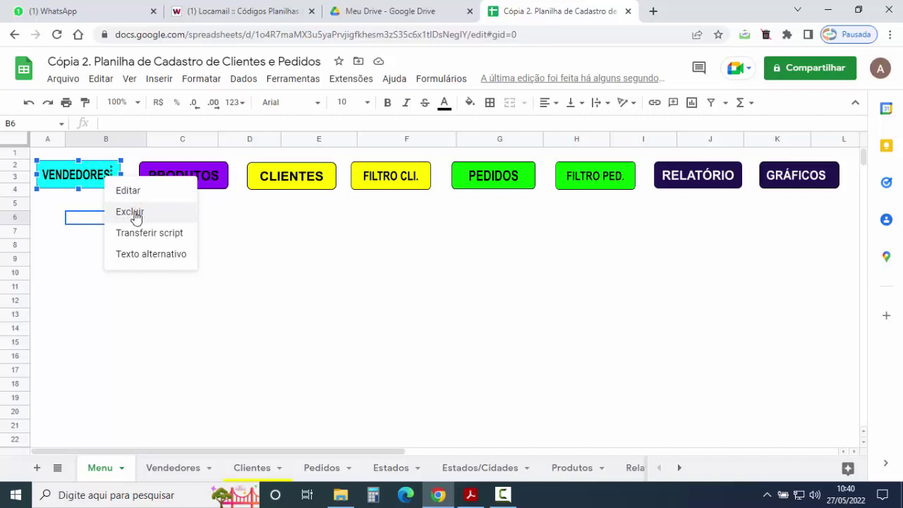
pyautogui.click(64, 220)
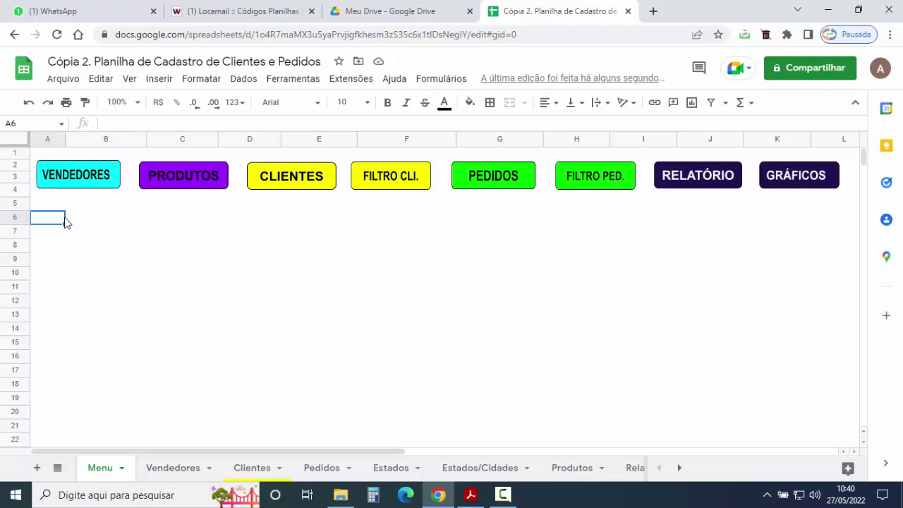
pyautogui.click(92, 217)
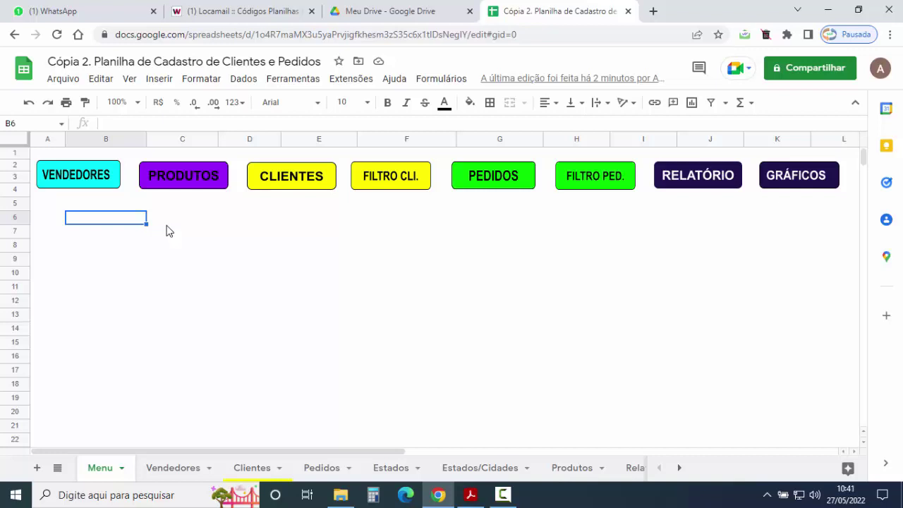
# - Launch Cadastro de Produtos from the Formulários menu
pyautogui.click(439, 81)
pyautogui.click(471, 111)
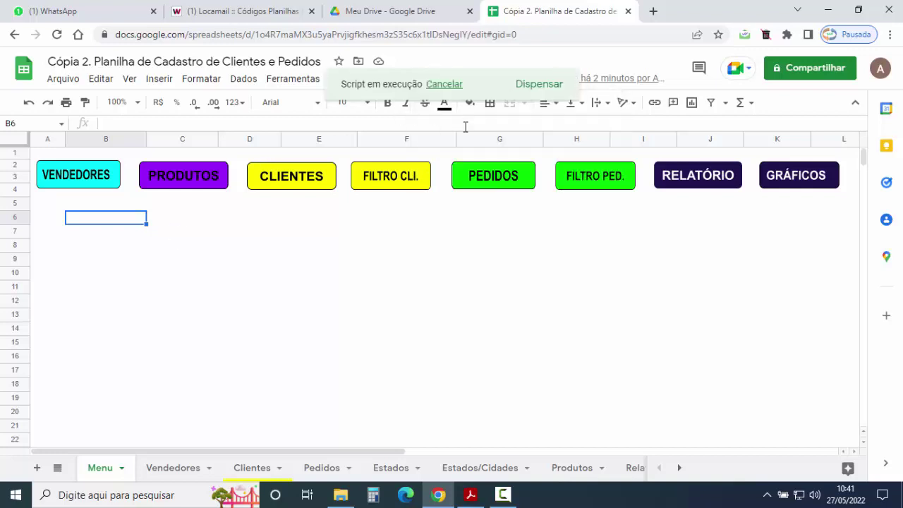